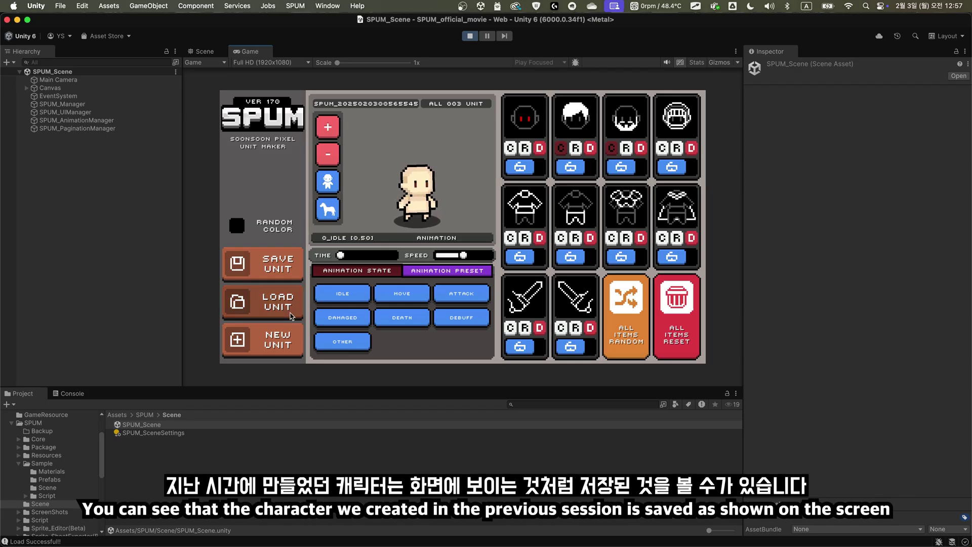
Open the saved unit list, and show the contents of the SPUM/Resources/Units folder in the project.
{"action": "left_click", "coordinate": [291, 316]}
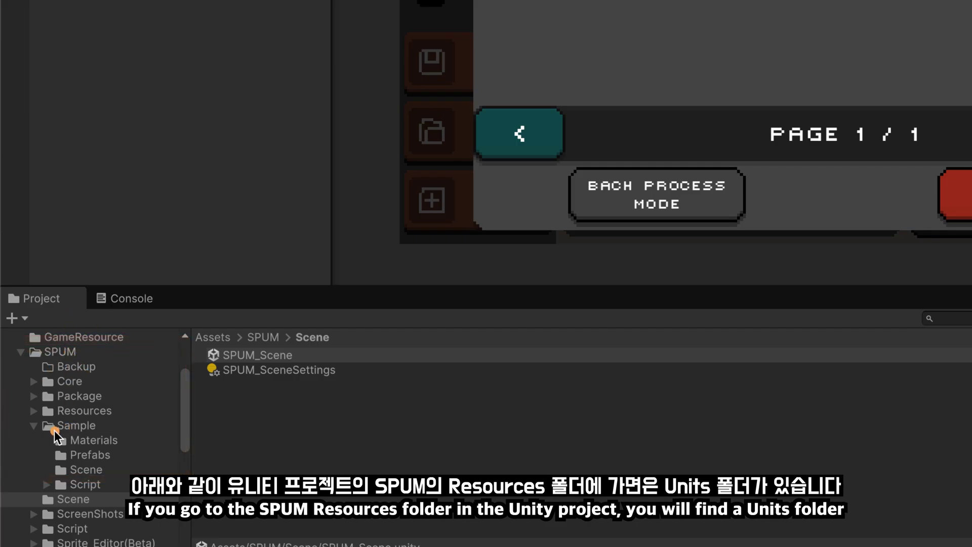
{"action": "left_click", "coordinate": [34, 412]}
{"action": "left_click", "coordinate": [55, 486]}
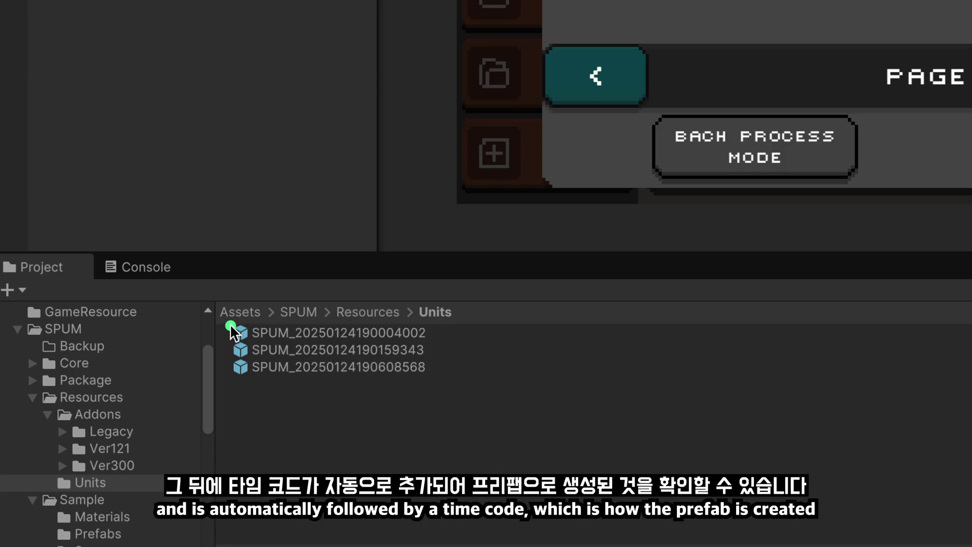
{"action": "left_click_drag", "start_coordinate": [230, 323], "coordinate": [448, 391]}
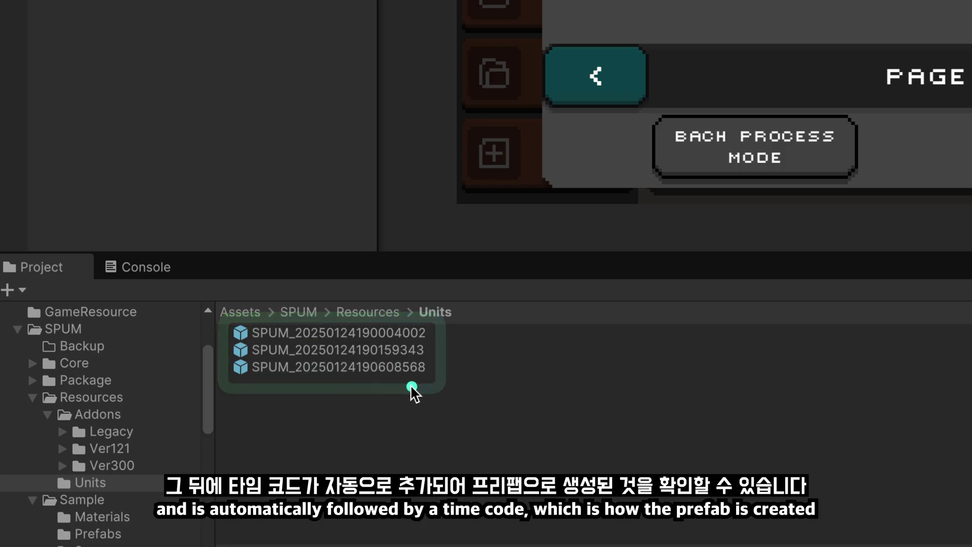
{"action": "left_click", "coordinate": [184, 425]}
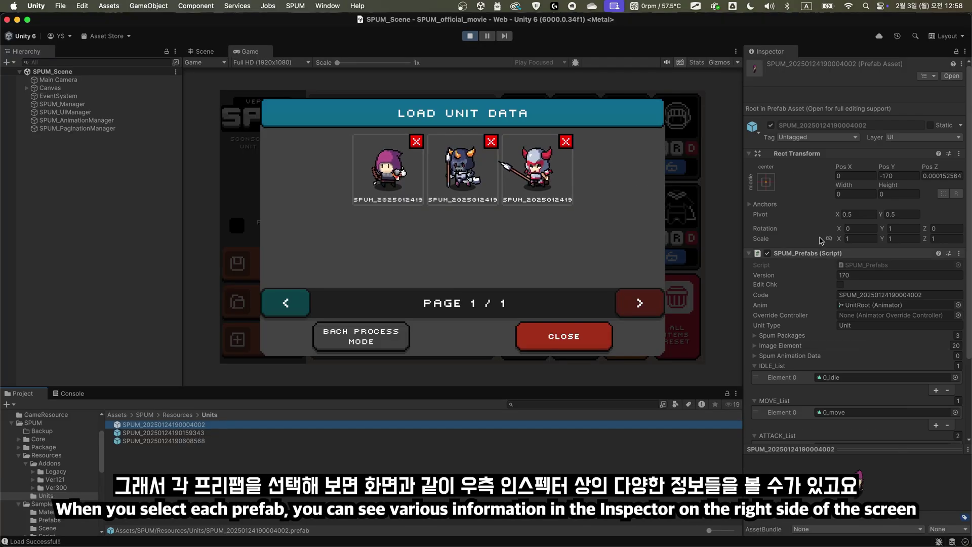
{"action": "key", "text": "ctrl+a"}
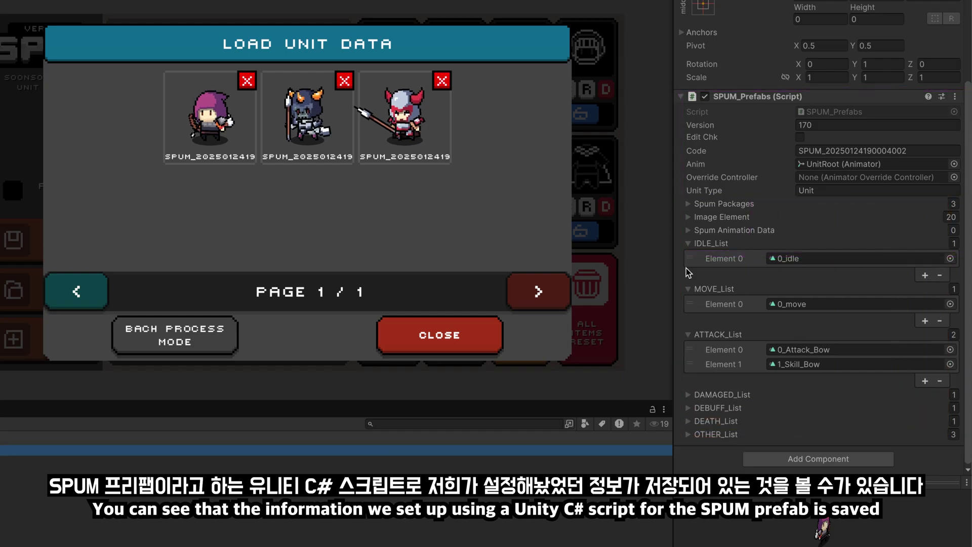
{"action": "left_click", "coordinate": [690, 230]}
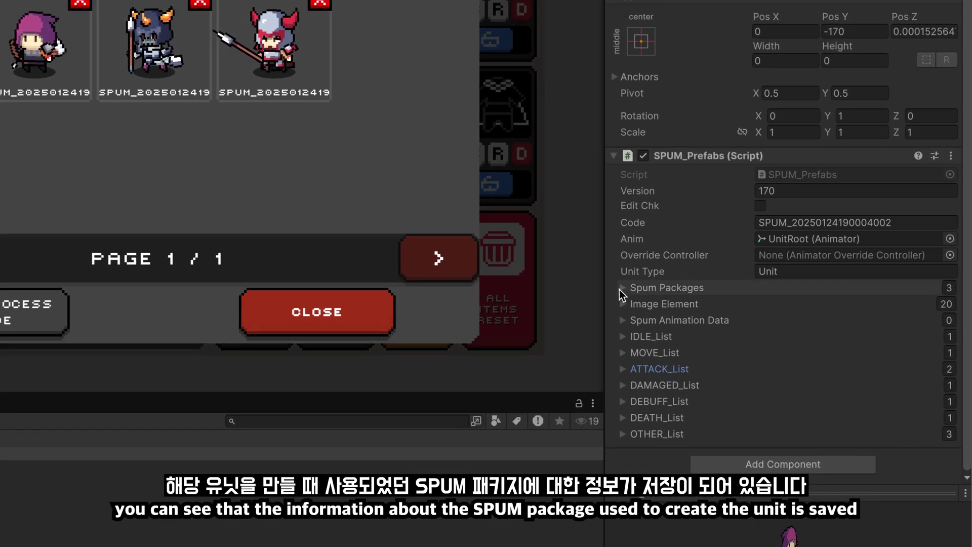
{"action": "left_click", "coordinate": [622, 288]}
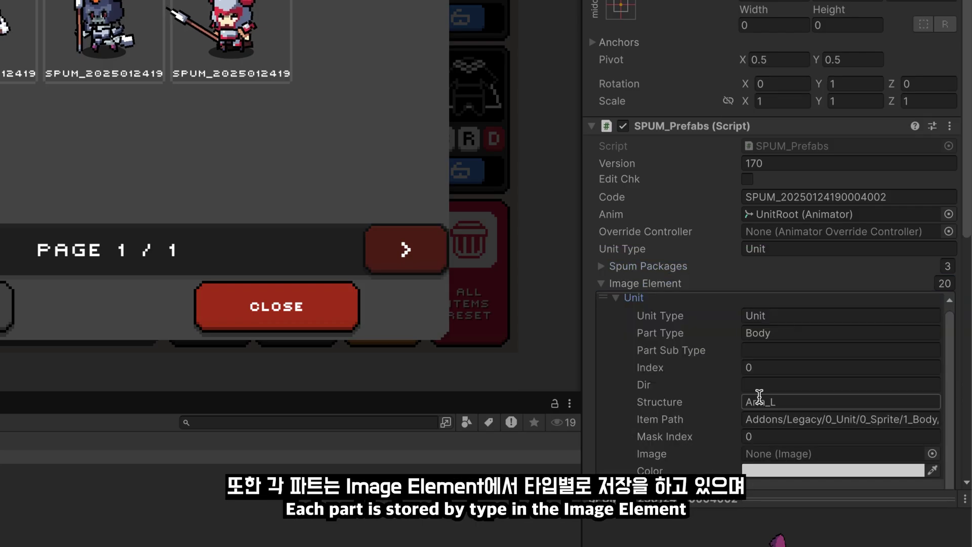
Examine the full Item Path of the Arm_L body part's Unit entry under Image Element.
{"action": "left_click", "coordinate": [609, 381]}
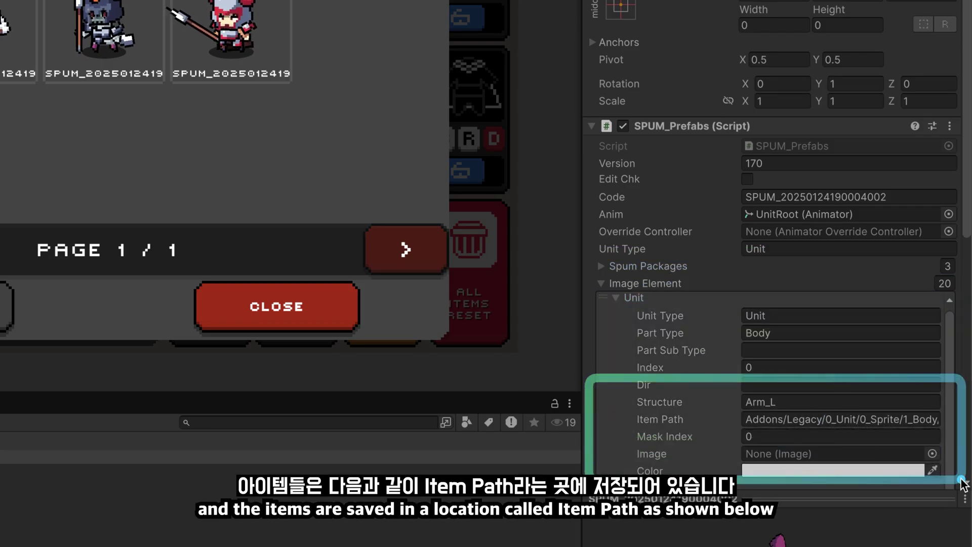
{"action": "left_click", "coordinate": [751, 419]}
{"action": "double_click", "coordinate": [751, 419]}
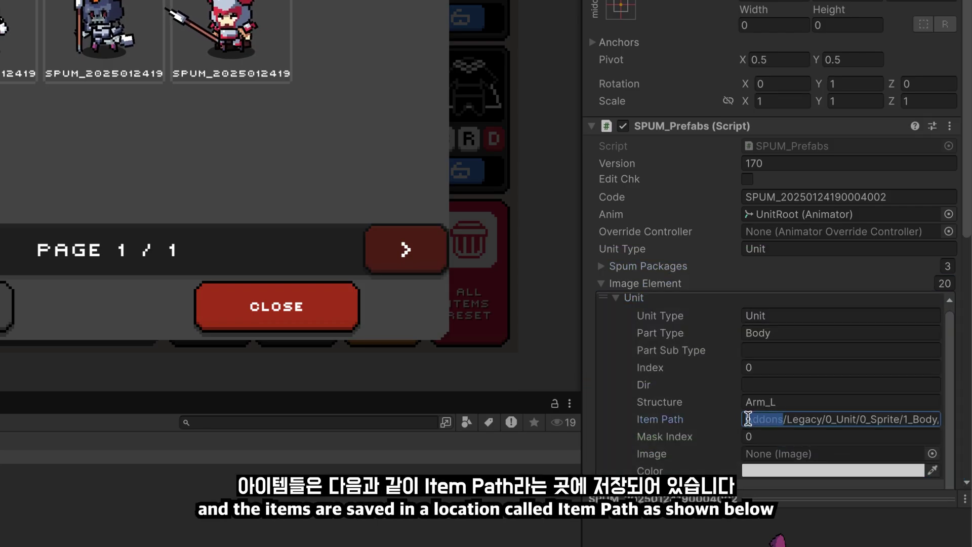
{"action": "triple_click", "coordinate": [752, 418]}
{"action": "double_click", "coordinate": [757, 419]}
{"action": "left_click_drag", "start_coordinate": [763, 419], "coordinate": [953, 429]}
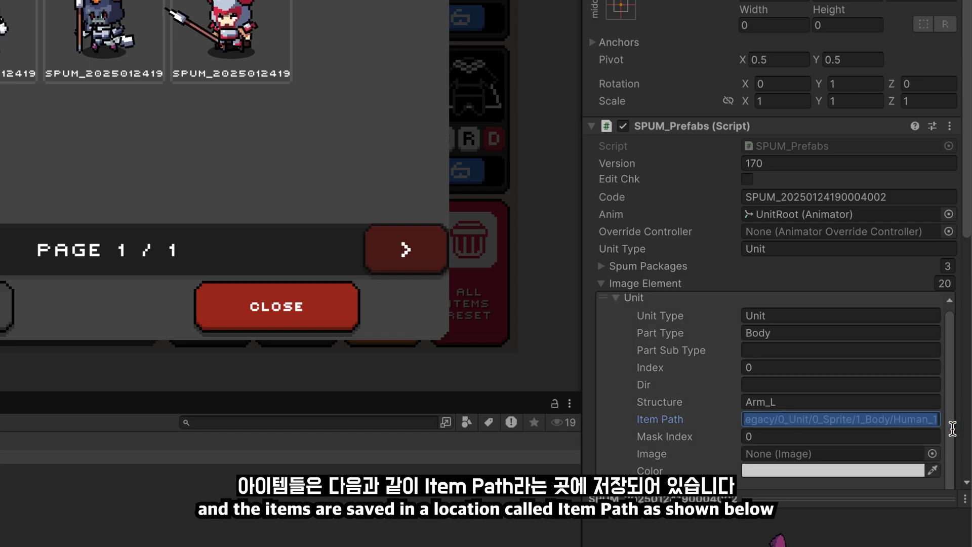
{"action": "left_click", "coordinate": [924, 423]}
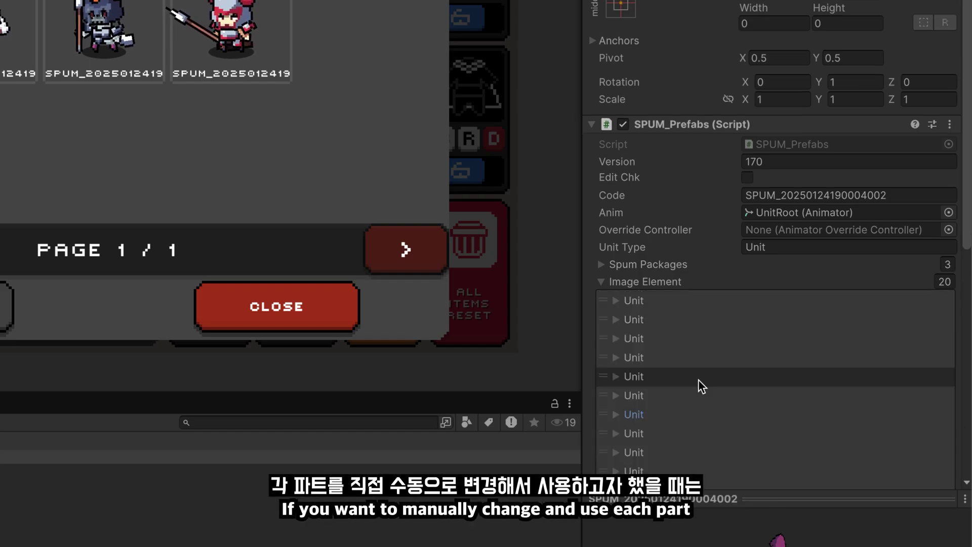
Collapse the Image Element list and check the contents of Spum Animation Data.
{"action": "scroll", "coordinate": [652, 387], "scroll_direction": "down", "scroll_amount": 2}
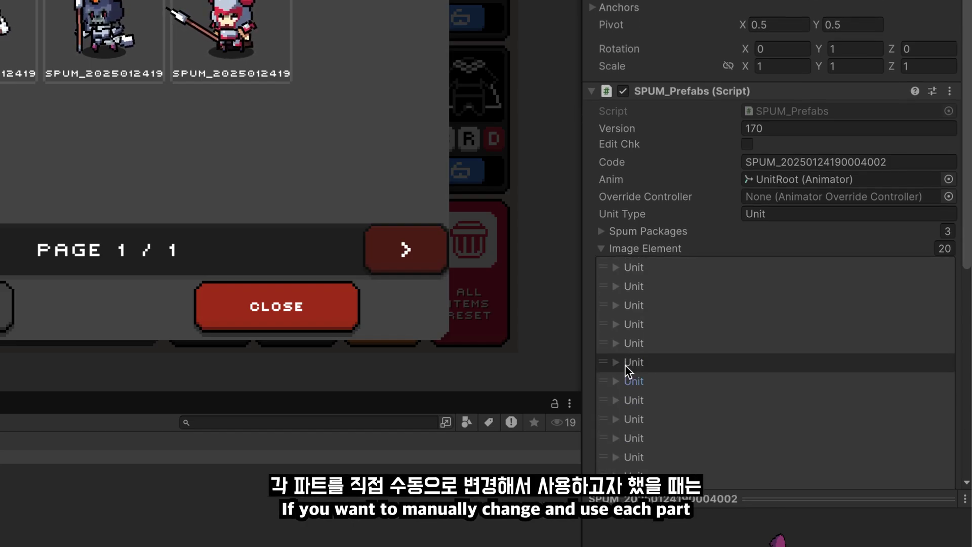
{"action": "left_click", "coordinate": [601, 249]}
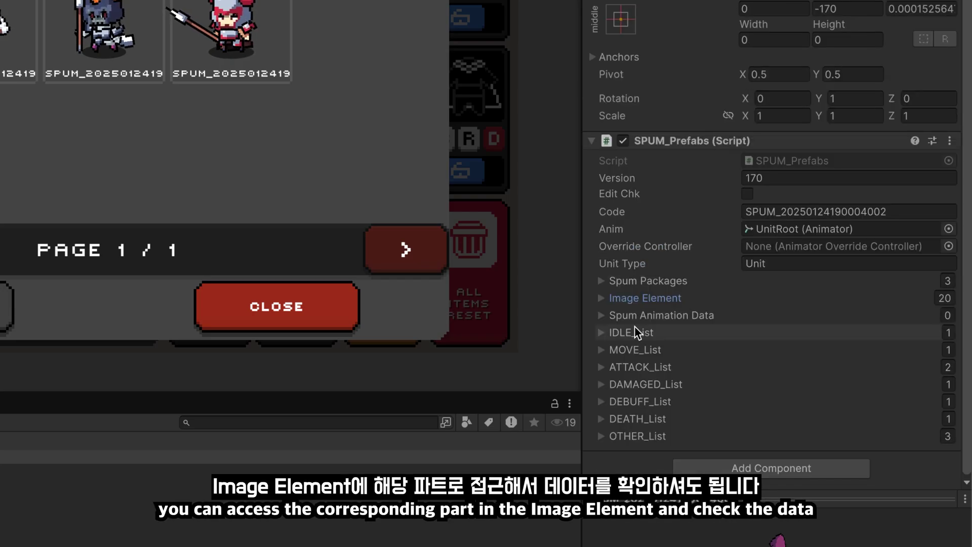
{"action": "left_click", "coordinate": [601, 315]}
{"action": "left_click", "coordinate": [602, 315]}
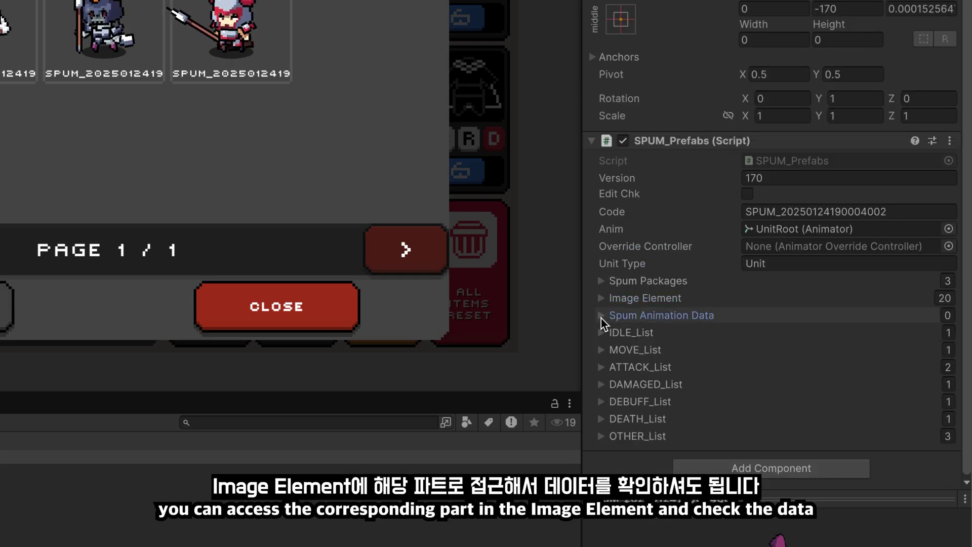
Expand IDLE_List, MOVE_List and ATTACK_List, and locate the 0_Attack_Bow clip assigned to the attack list's Element 0.
{"action": "left_click", "coordinate": [601, 333]}
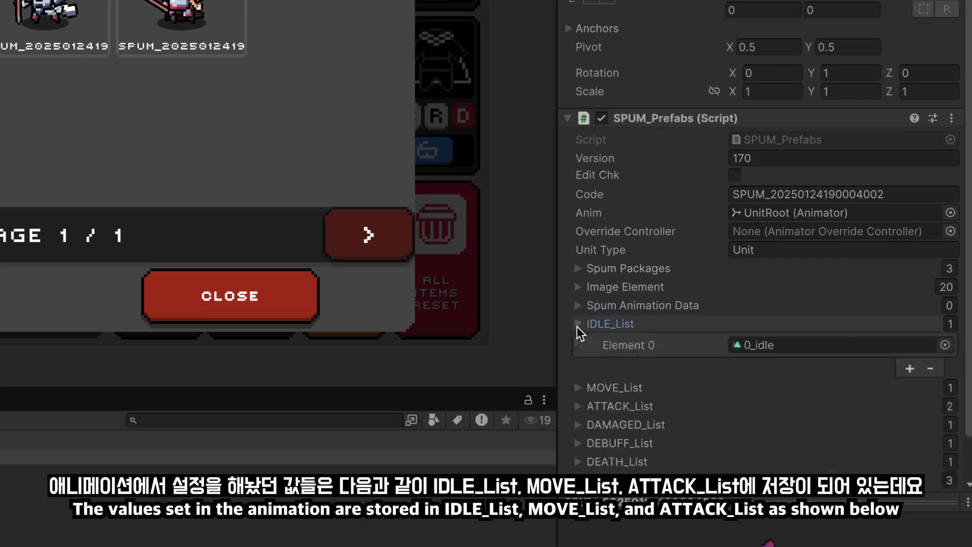
{"action": "left_click", "coordinate": [577, 388]}
{"action": "scroll", "coordinate": [593, 400], "scroll_direction": "down", "scroll_amount": 1}
{"action": "left_click", "coordinate": [579, 435]}
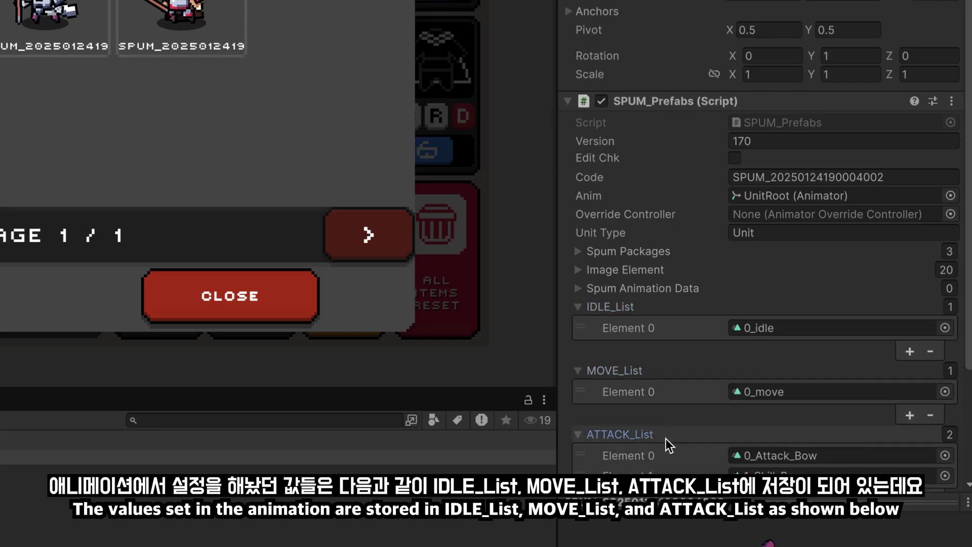
{"action": "scroll", "coordinate": [667, 439], "scroll_direction": "down", "scroll_amount": 5}
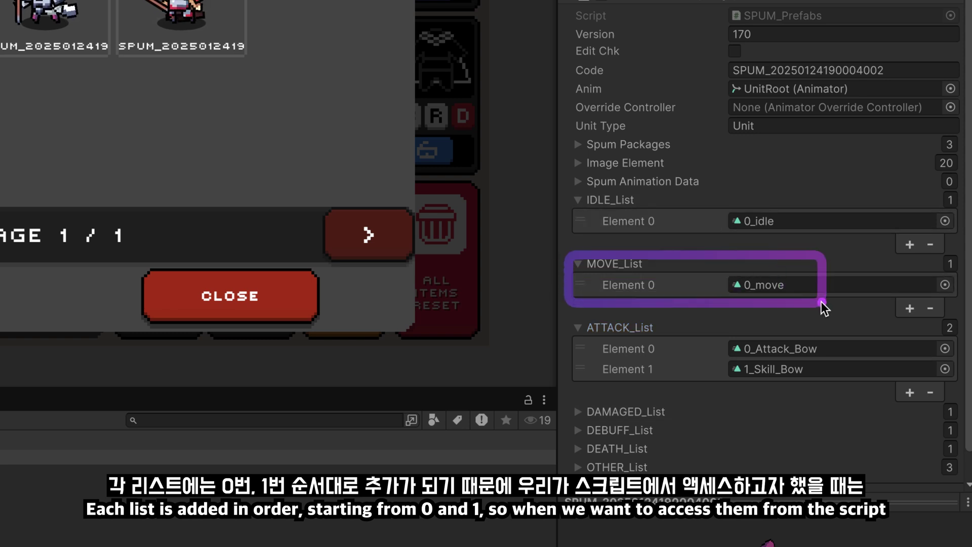
{"action": "left_click", "coordinate": [780, 355]}
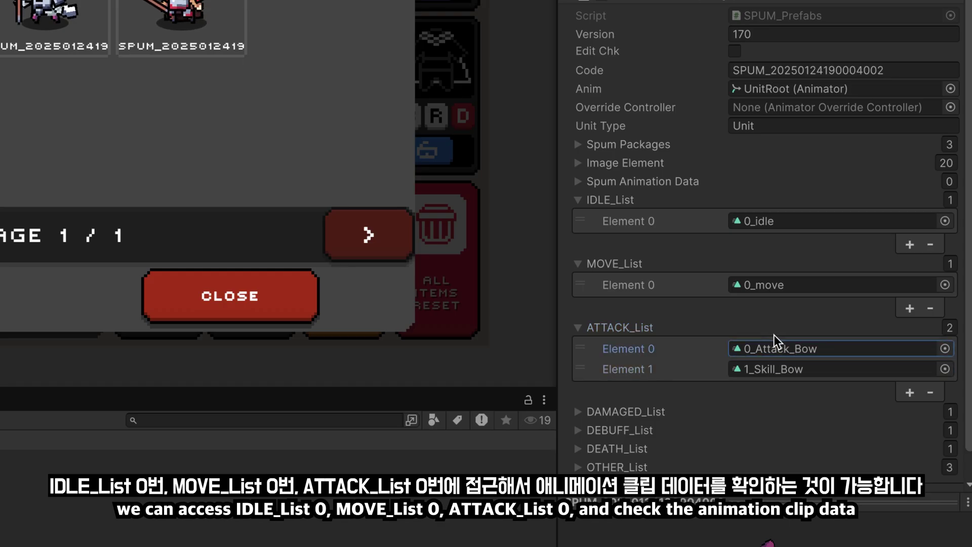
Open the Sample scene from the SPUM/Sample/Scene folder.
{"action": "scroll", "coordinate": [831, 375], "scroll_direction": "down", "scroll_amount": 2}
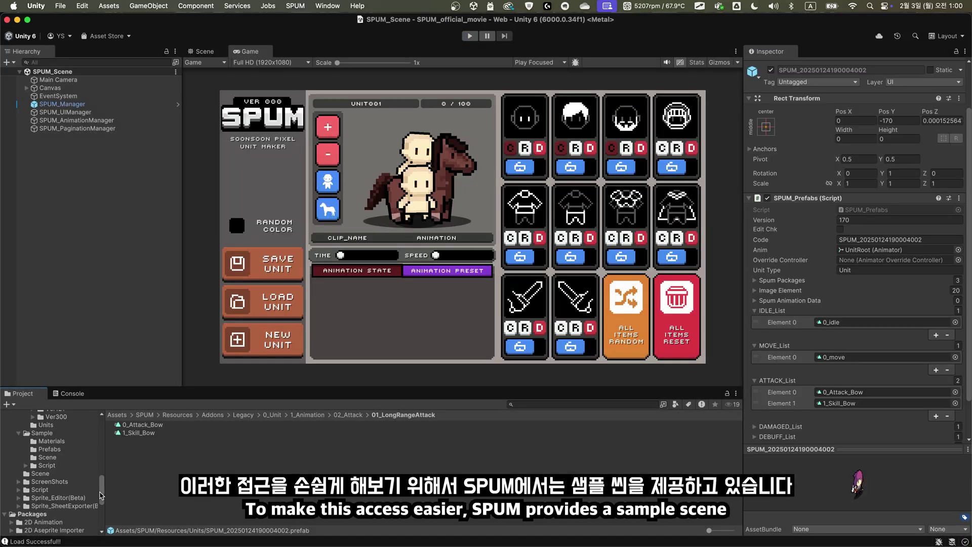
{"action": "left_click_drag", "start_coordinate": [96, 500], "coordinate": [97, 441]}
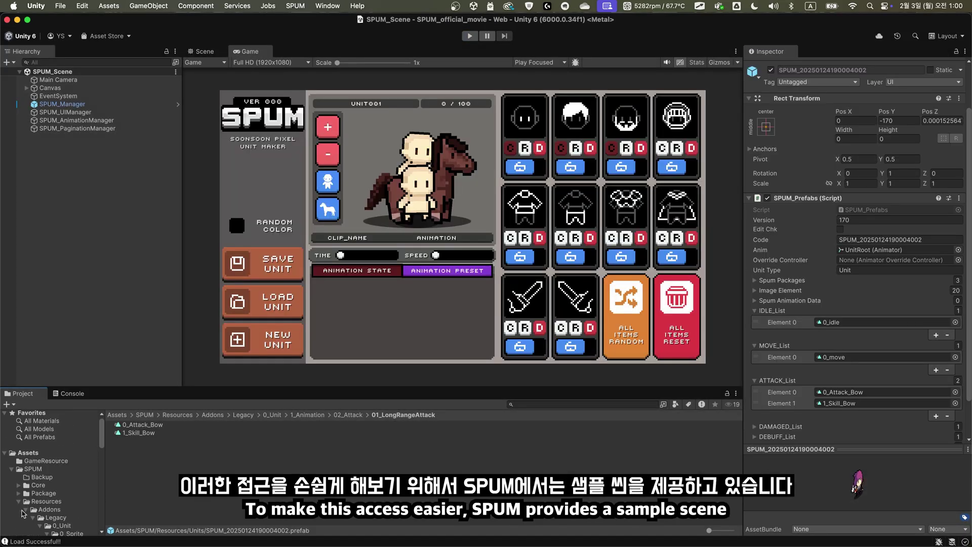
{"action": "left_click", "coordinate": [20, 502]}
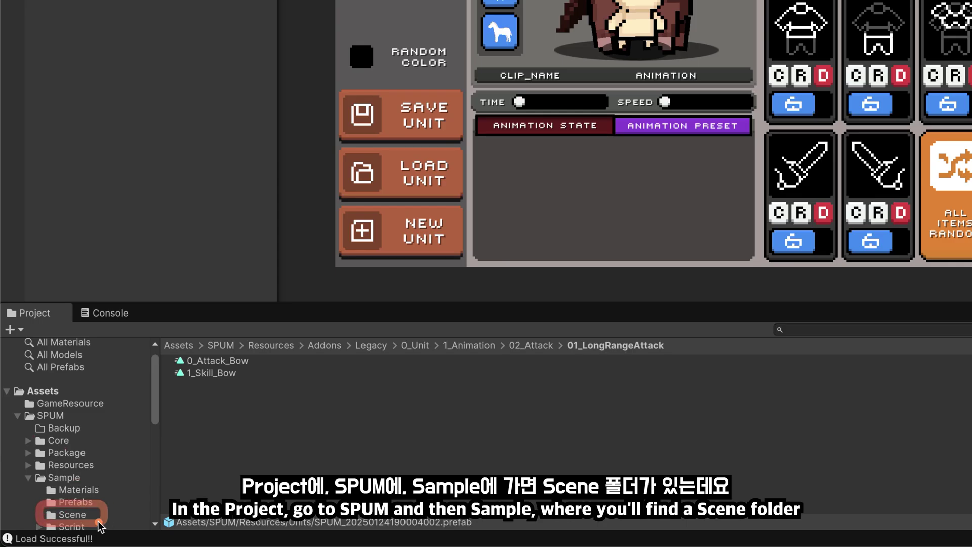
{"action": "left_click", "coordinate": [71, 515]}
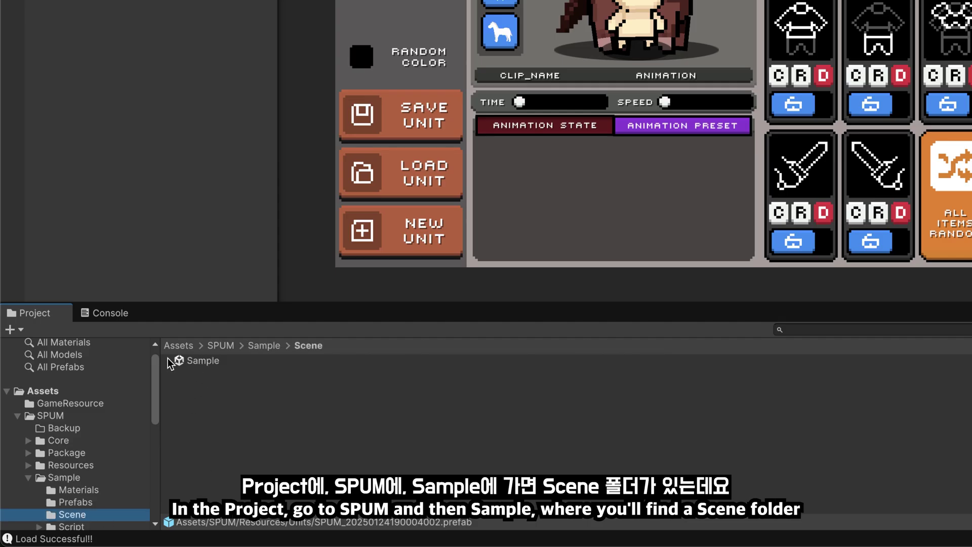
{"action": "double_click", "coordinate": [203, 362]}
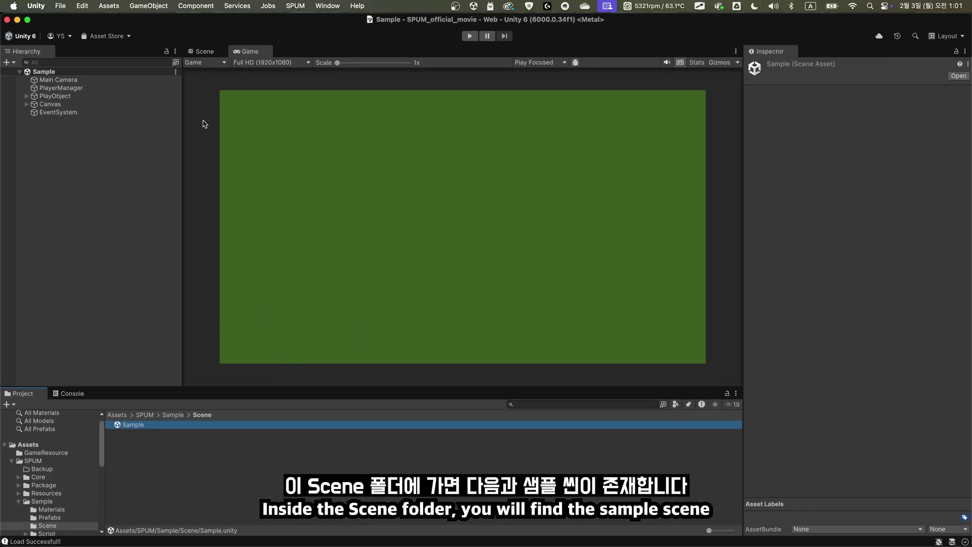
{"action": "mouse_move", "coordinate": [211, 79]}
{"action": "left_mouse_down"}
{"action": "mouse_move", "coordinate": [635, 371]}
{"action": "mouse_move", "coordinate": [721, 377]}
{"action": "left_mouse_up"}
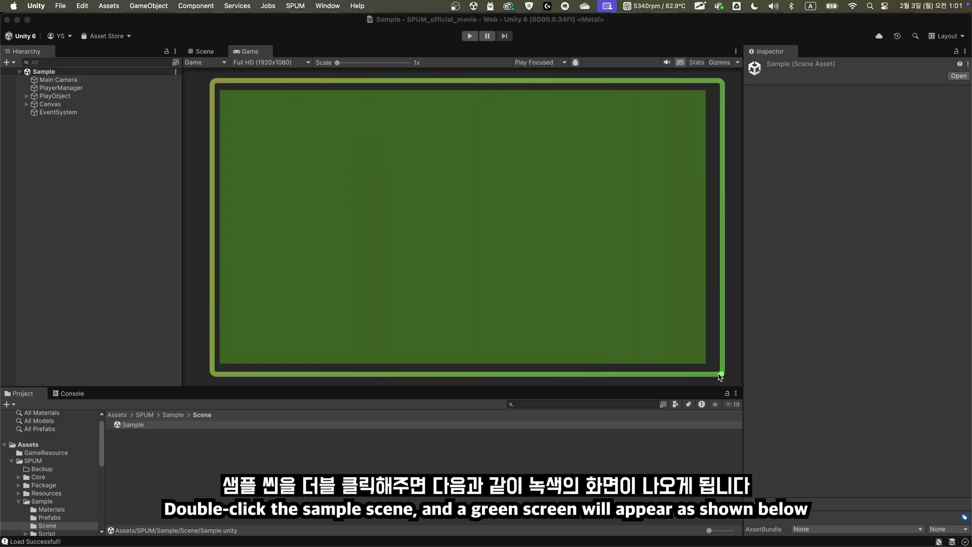
{"action": "key", "text": "Escape"}
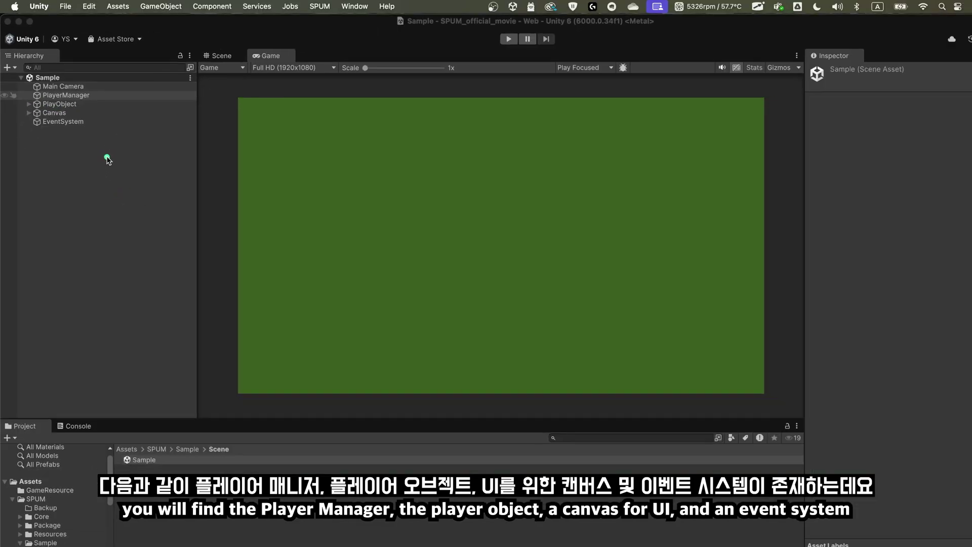
Select the PlayerManager object and create the saved units in the scene with its Player Manager component.
{"action": "left_click", "coordinate": [68, 92]}
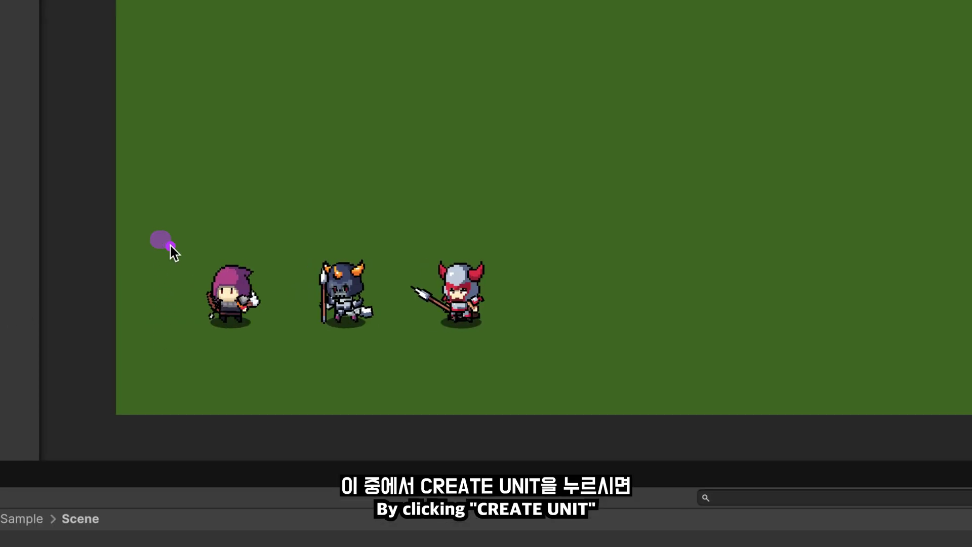
{"action": "left_click_drag", "start_coordinate": [171, 245], "coordinate": [520, 368]}
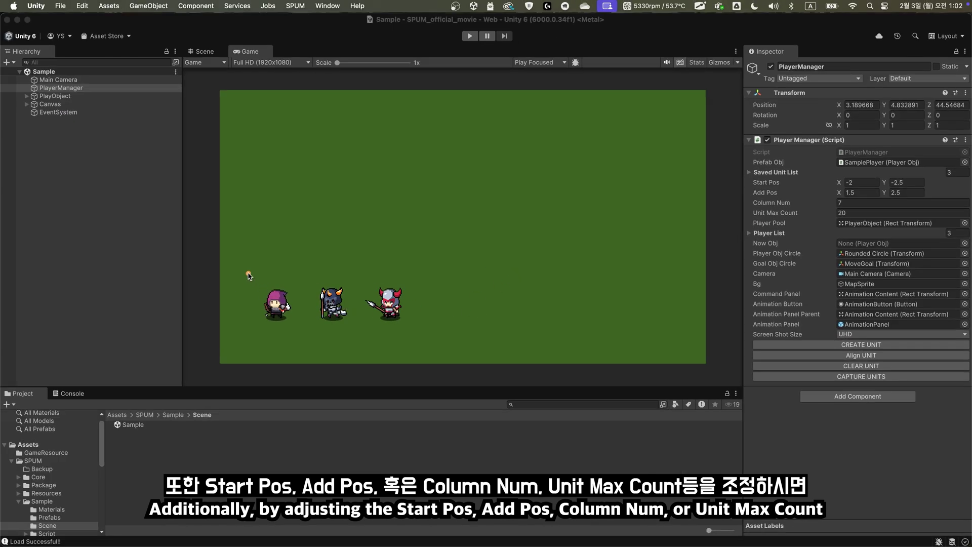
{"action": "left_click_drag", "start_coordinate": [249, 276], "coordinate": [435, 332]}
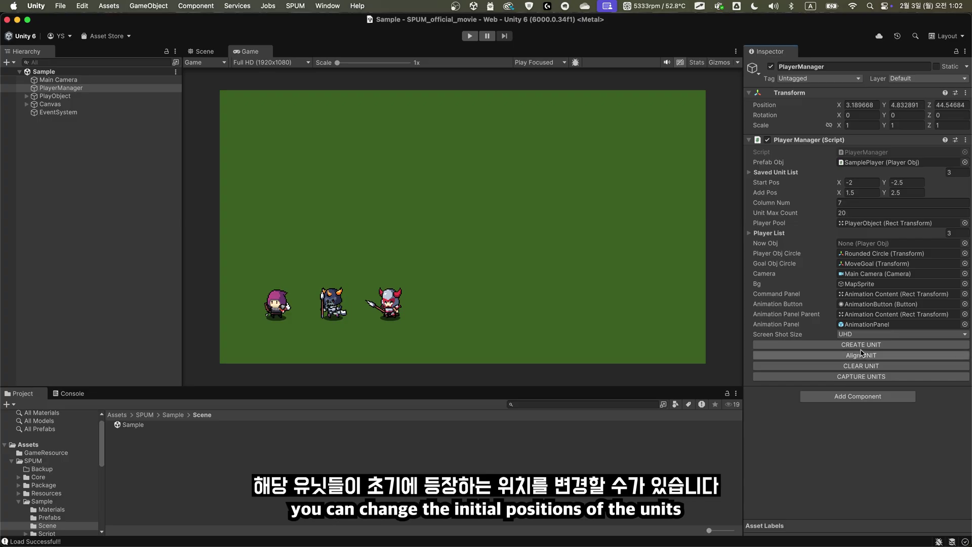
Set Start Pos to X 0, Y 0 and Add Pos X to 2 in Player Manager, and create the units again.
{"action": "left_click", "coordinate": [870, 192]}
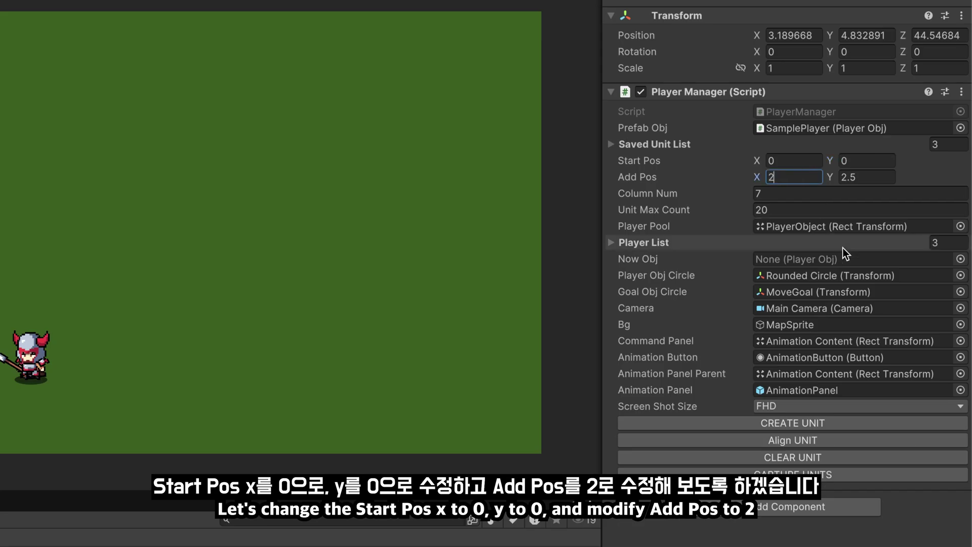
{"action": "left_click_drag", "start_coordinate": [616, 399], "coordinate": [892, 424]}
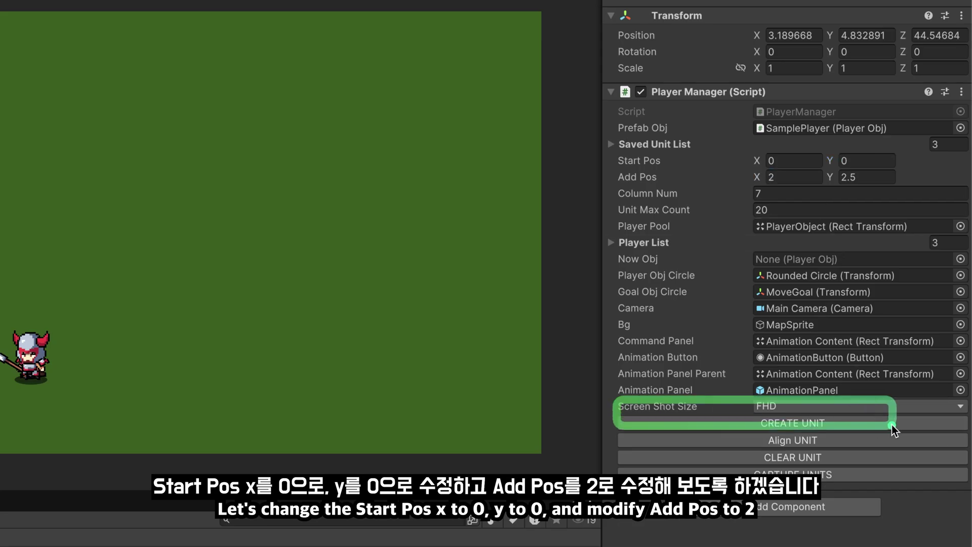
{"action": "left_click", "coordinate": [811, 424]}
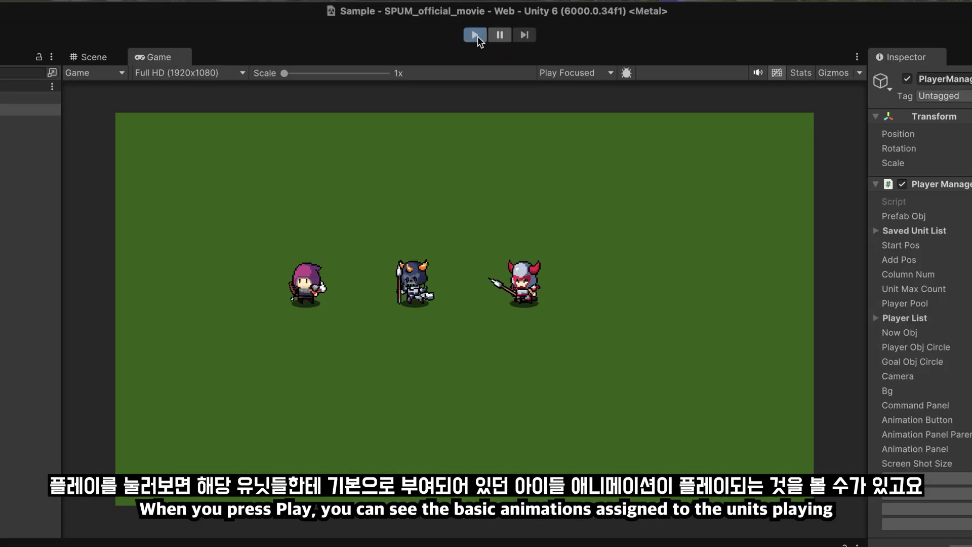
Run the Sample scene and select the units one after another to view their mapped animation states.
{"action": "left_click", "coordinate": [470, 36]}
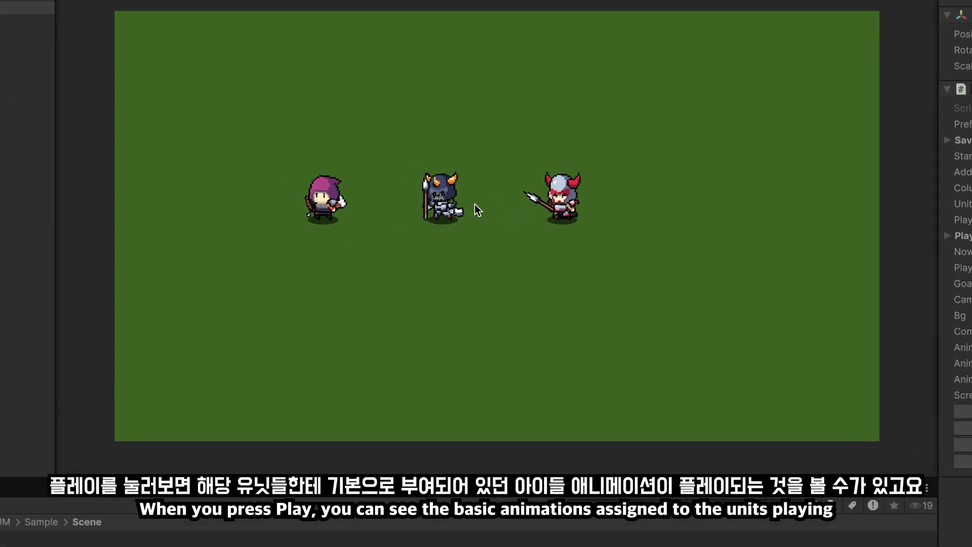
{"action": "left_click", "coordinate": [318, 211]}
{"action": "left_click", "coordinate": [441, 216]}
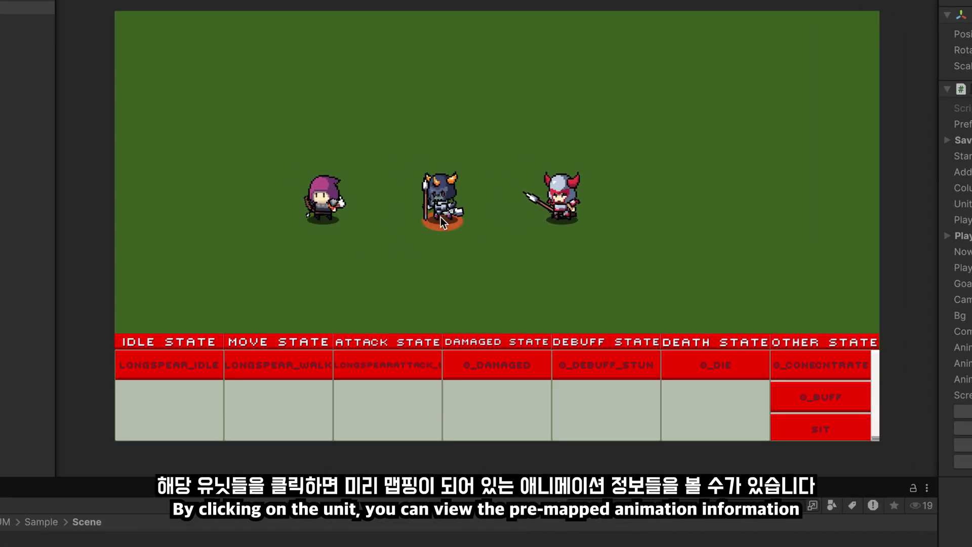
{"action": "left_click", "coordinate": [575, 213]}
Select the purple-hooded archer and send it to a spot on the field beyond the red-horned spear unit.
{"action": "left_click", "coordinate": [317, 218]}
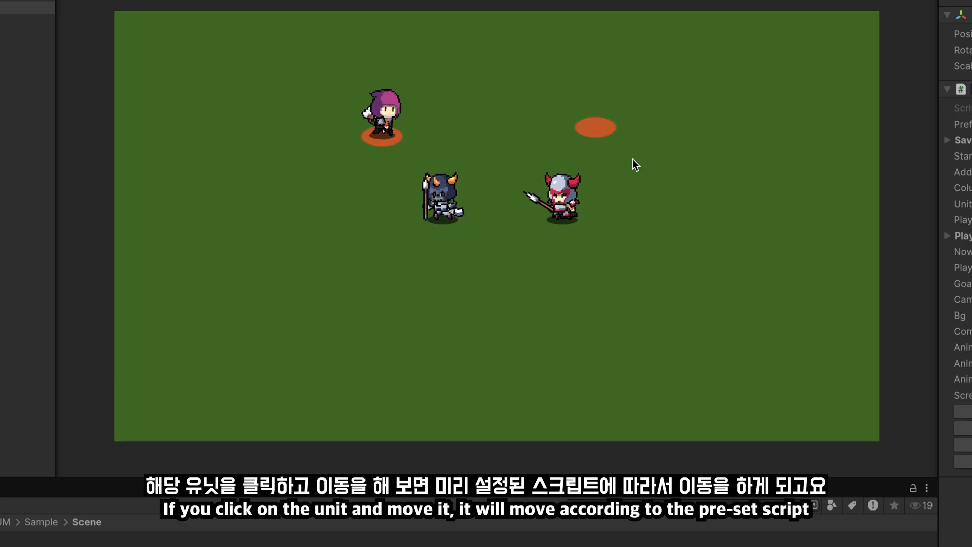
{"action": "left_click", "coordinate": [672, 192]}
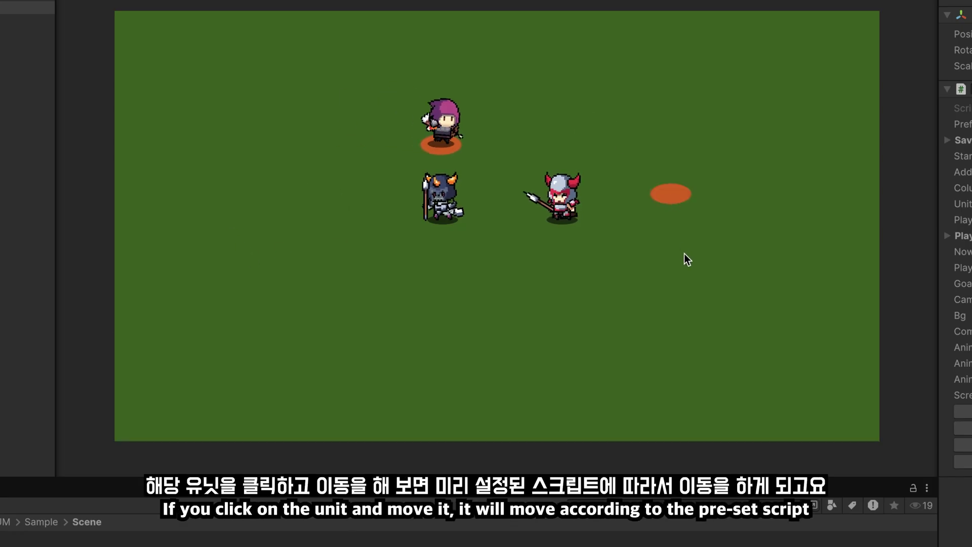
Send the purple-hooded archer to several spots around the field, ending above and between the two spear units.
{"action": "left_click", "coordinate": [686, 256]}
{"action": "left_click", "coordinate": [499, 326]}
{"action": "left_click", "coordinate": [482, 348]}
{"action": "left_click", "coordinate": [291, 310]}
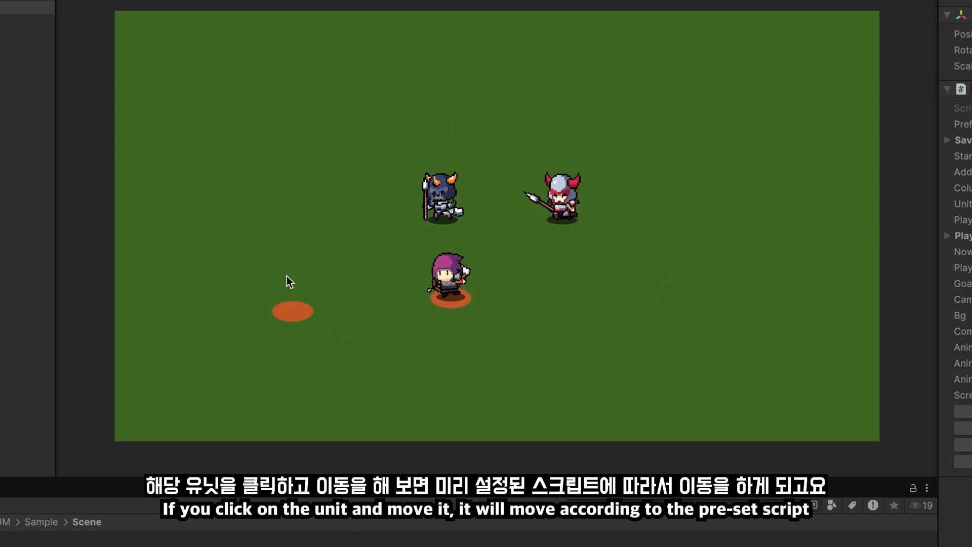
{"action": "left_click", "coordinate": [278, 175]}
{"action": "left_click", "coordinate": [282, 136]}
{"action": "left_click", "coordinate": [490, 83]}
Select the orange-horned spear unit and move it around the open field, finishing beside the red-horned unit.
{"action": "left_click", "coordinate": [395, 182]}
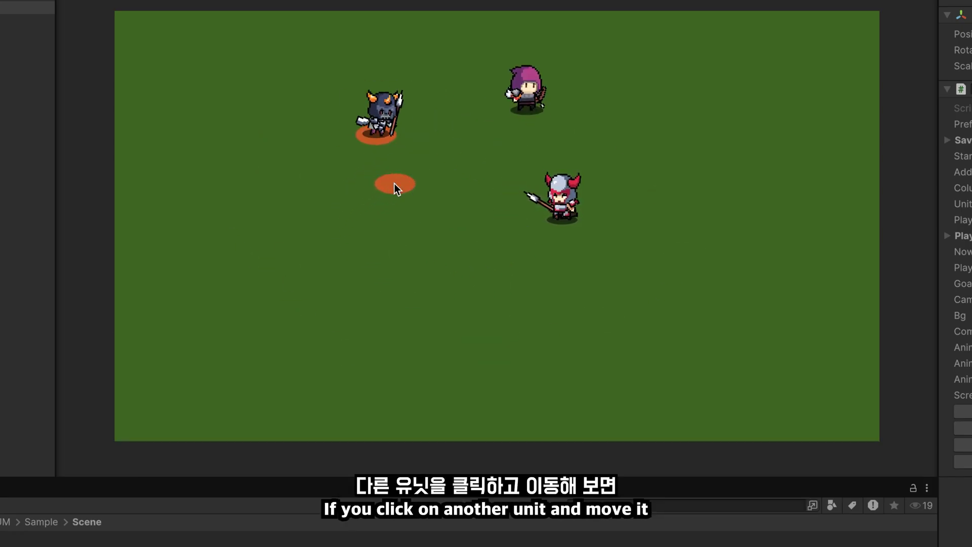
{"action": "left_click", "coordinate": [313, 247]}
{"action": "left_click", "coordinate": [354, 279]}
{"action": "left_click", "coordinate": [434, 321]}
{"action": "left_click", "coordinate": [481, 185]}
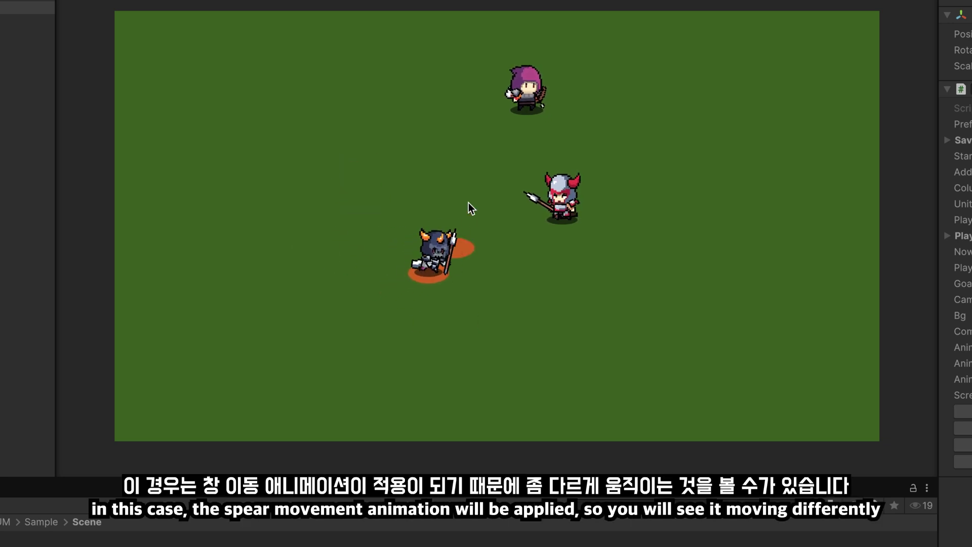
{"action": "left_click", "coordinate": [412, 201]}
{"action": "left_click", "coordinate": [460, 227]}
{"action": "left_click", "coordinate": [392, 199]}
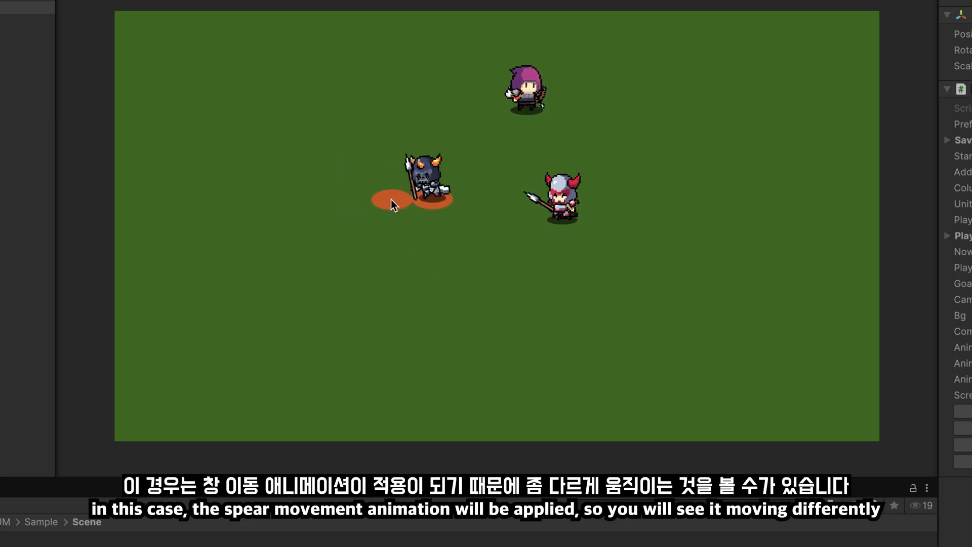
{"action": "left_click", "coordinate": [421, 251]}
{"action": "left_click", "coordinate": [470, 192]}
{"action": "left_click", "coordinate": [448, 222]}
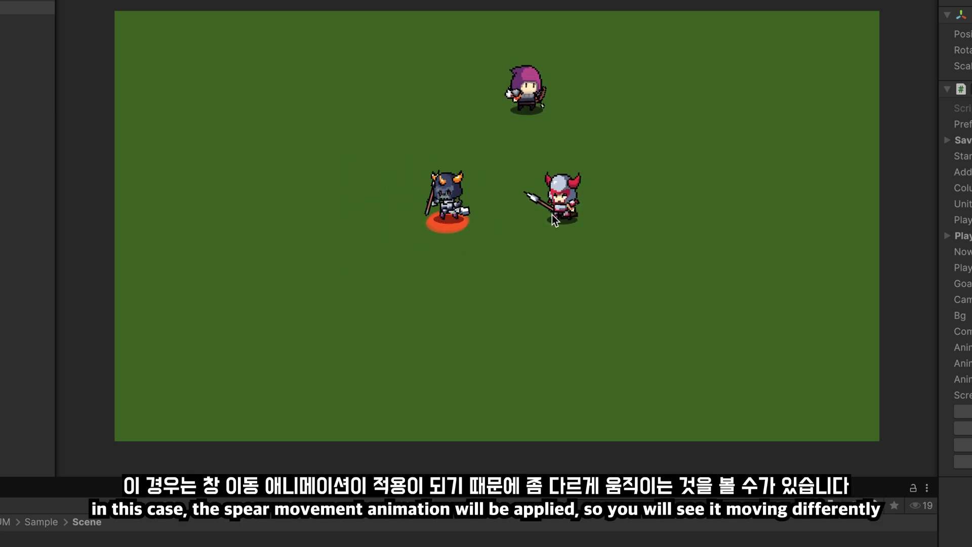
Select the red-horned spear unit, move it past the orange-horned unit and bring it back to stand just beside that unit.
{"action": "left_click_drag", "start_coordinate": [510, 148], "coordinate": [591, 238]}
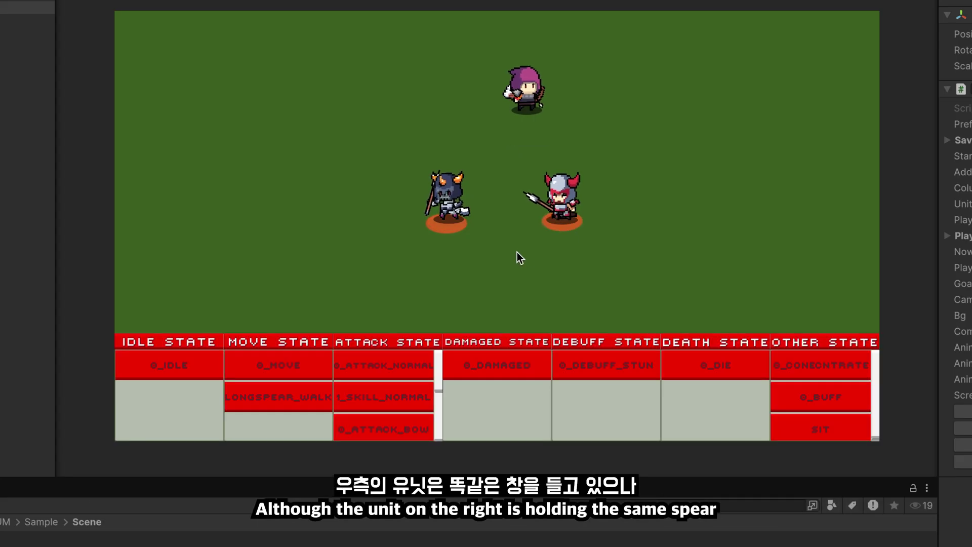
{"action": "left_click", "coordinate": [518, 252]}
{"action": "left_click", "coordinate": [359, 250]}
{"action": "left_click", "coordinate": [343, 237]}
{"action": "left_click", "coordinate": [322, 178]}
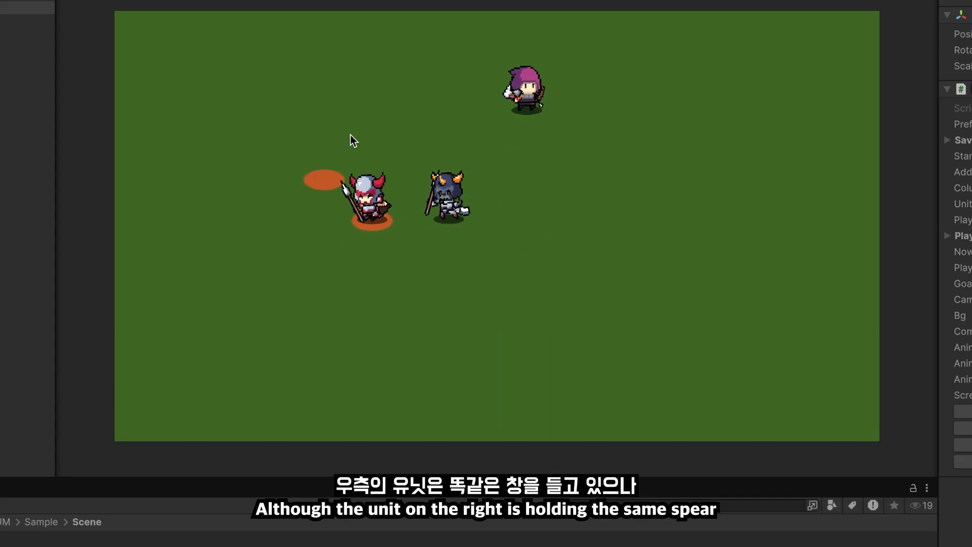
{"action": "left_click", "coordinate": [400, 124]}
{"action": "left_click", "coordinate": [514, 157]}
{"action": "left_click", "coordinate": [531, 197]}
{"action": "left_click", "coordinate": [512, 215]}
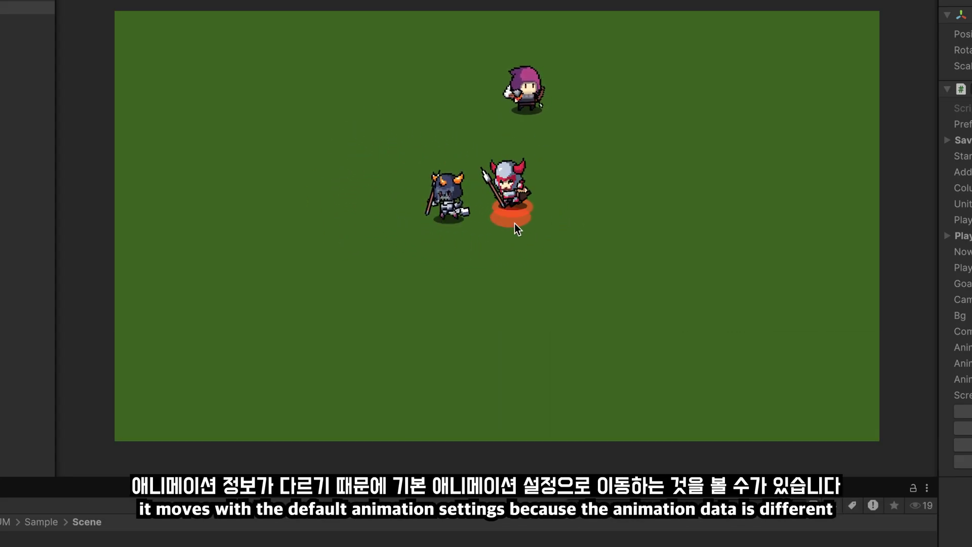
Select the red-horned unit and play its mapped skill, LONGSPEAR_WALK, 0_MOVE, 0_DAMAGED, 0_DEBUFF_STUN, 0_DIE, concentrate and 0_BUFF animations.
{"action": "left_click", "coordinate": [505, 215]}
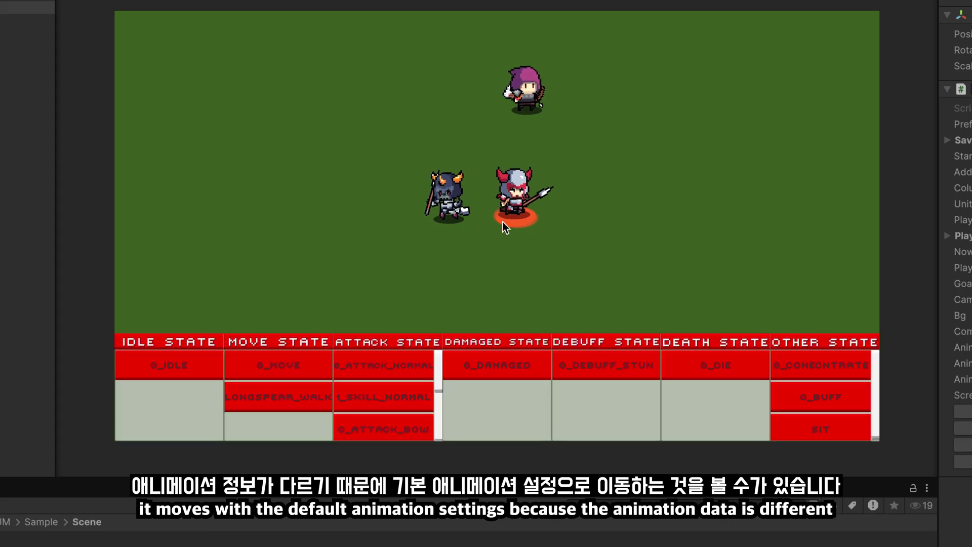
{"action": "left_click", "coordinate": [408, 389]}
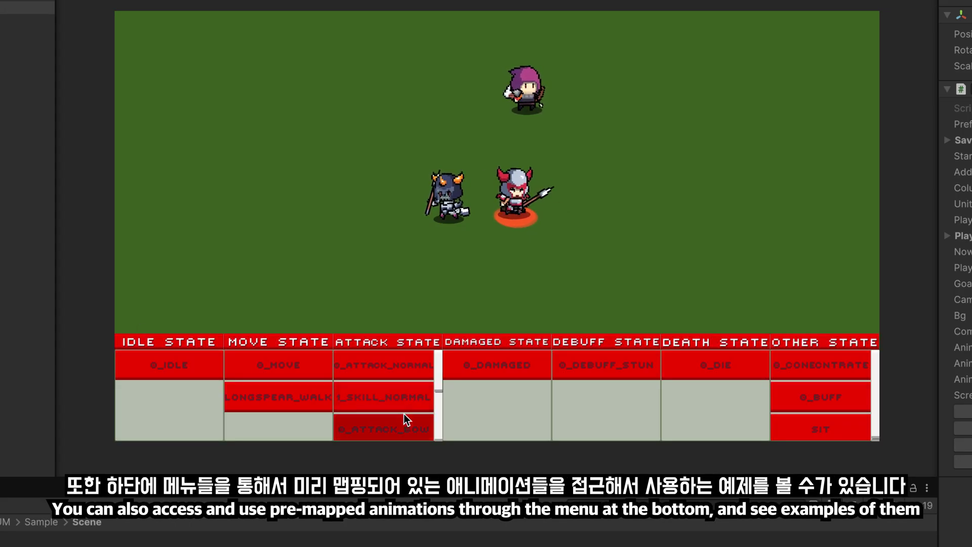
{"action": "left_click", "coordinate": [310, 396]}
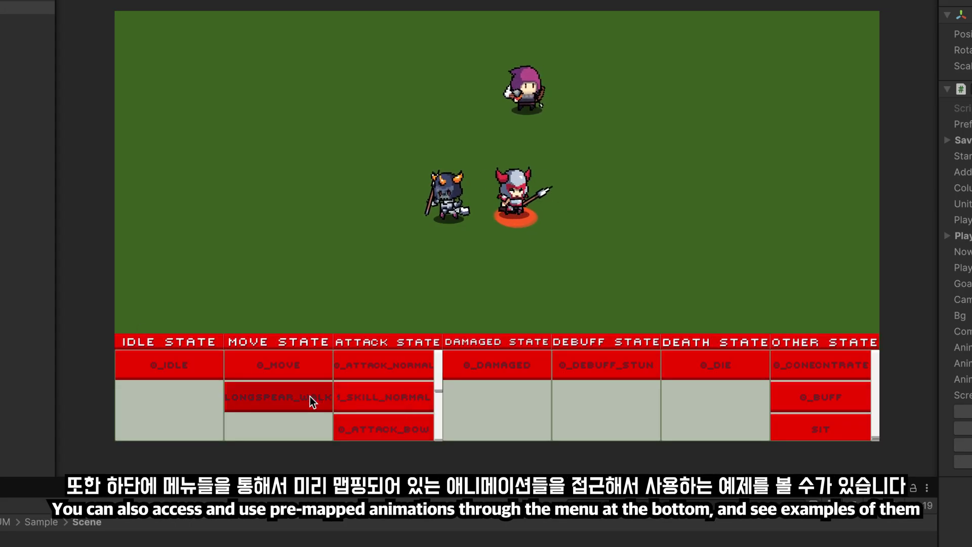
{"action": "left_click", "coordinate": [299, 366]}
{"action": "left_click", "coordinate": [493, 363]}
{"action": "left_click", "coordinate": [637, 361]}
{"action": "left_click", "coordinate": [755, 363]}
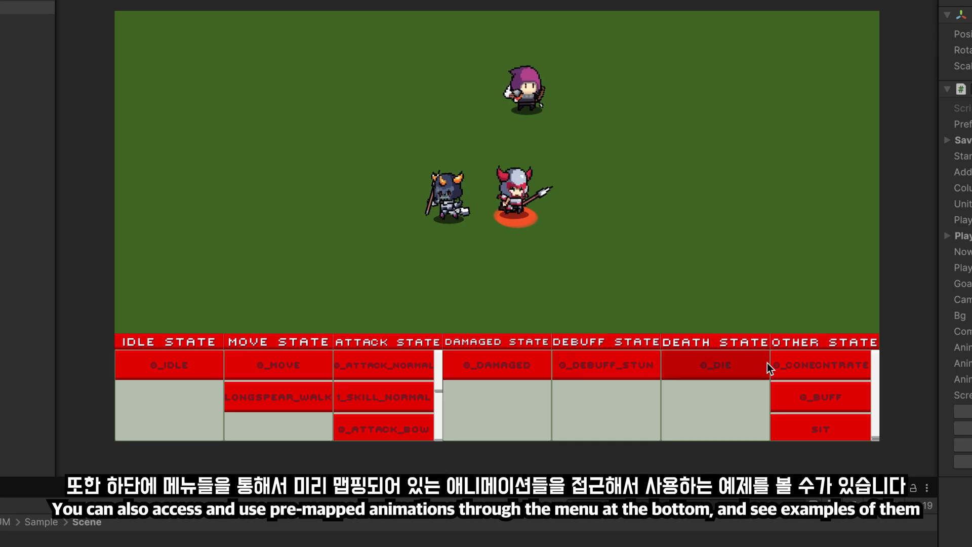
{"action": "left_click", "coordinate": [831, 366]}
{"action": "left_click", "coordinate": [827, 396]}
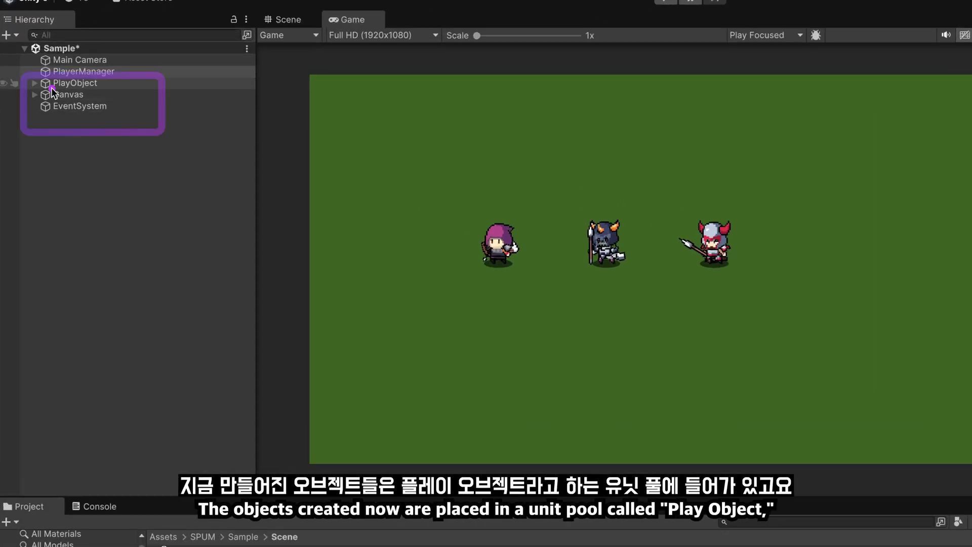
Expand PlayObject and its PlayerObject child in the hierarchy and look through the created unit objects.
{"action": "left_click", "coordinate": [34, 83]}
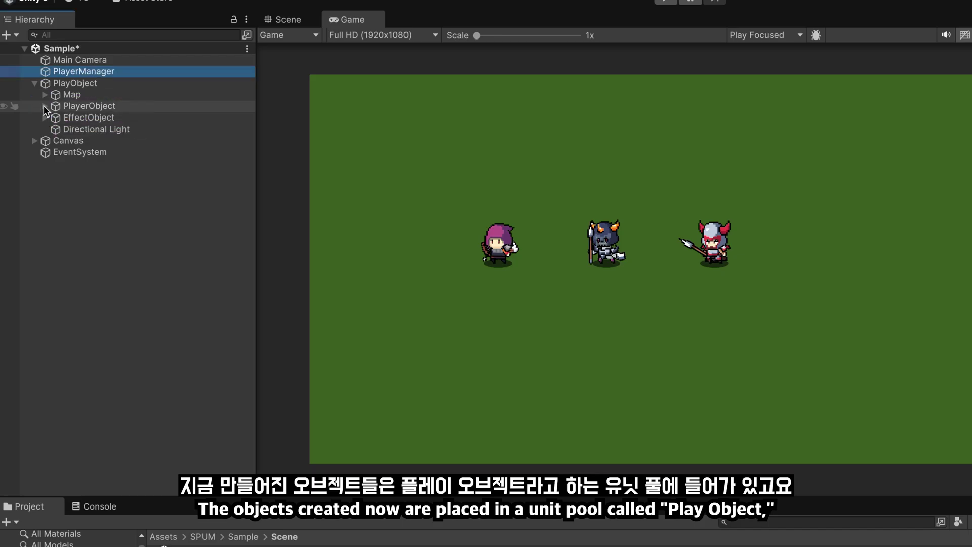
{"action": "left_click", "coordinate": [45, 107]}
{"action": "left_click", "coordinate": [107, 130]}
{"action": "left_click", "coordinate": [111, 141]}
{"action": "left_click", "coordinate": [120, 119]}
{"action": "left_click", "coordinate": [123, 138]}
{"action": "left_click", "coordinate": [126, 129]}
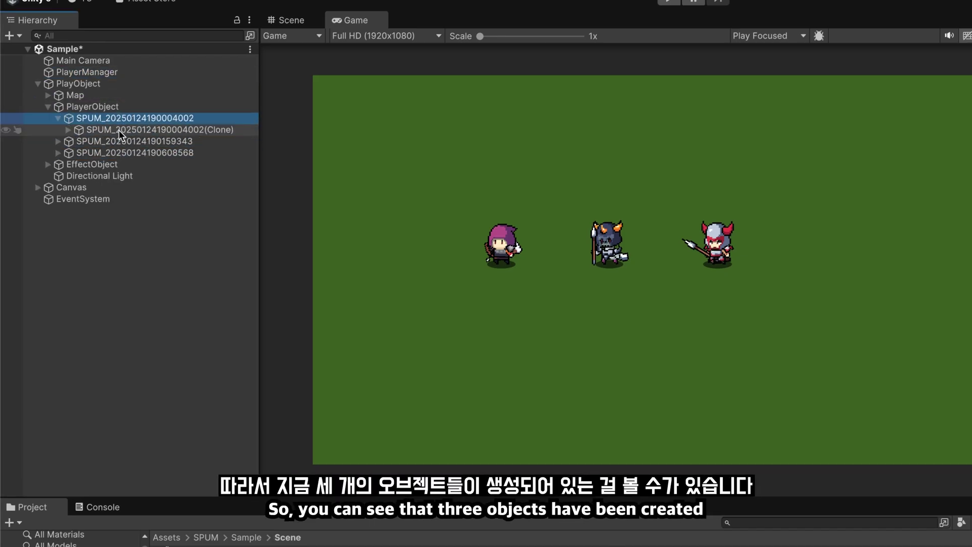
{"action": "left_click", "coordinate": [111, 129]}
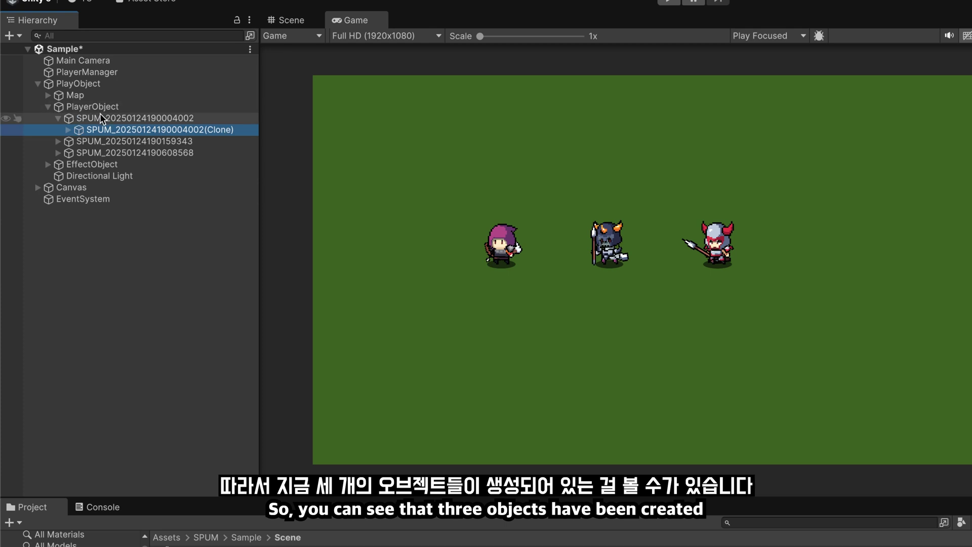
{"action": "left_click", "coordinate": [101, 118]}
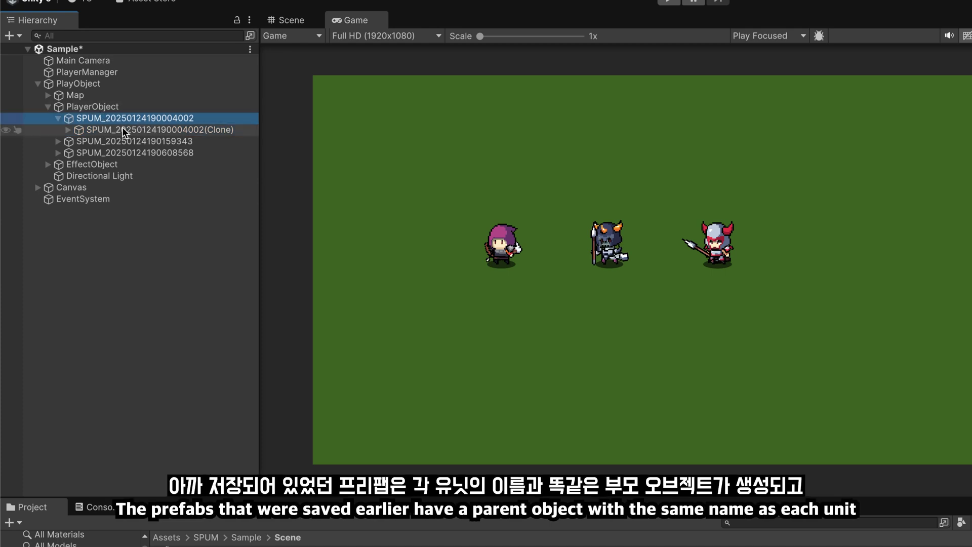
{"action": "left_click", "coordinate": [142, 130]}
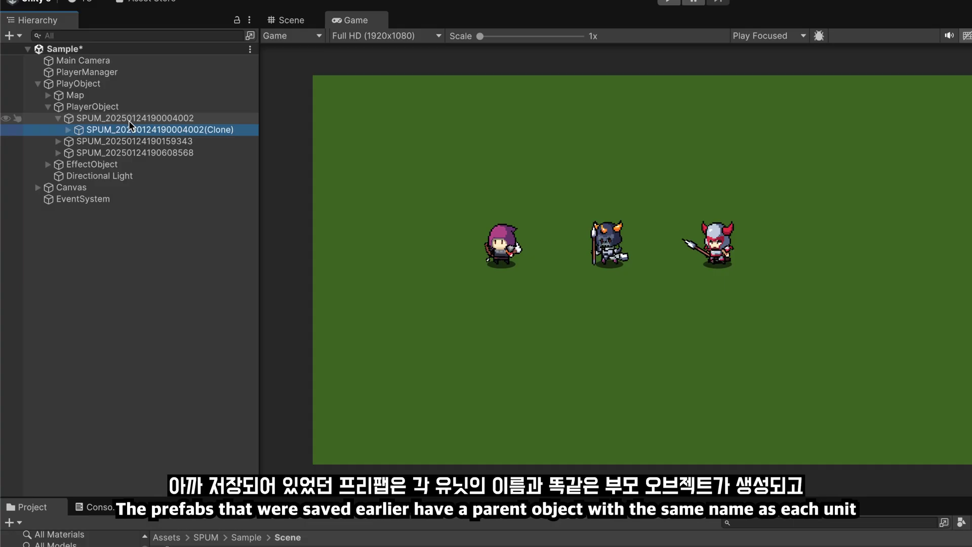
{"action": "left_click", "coordinate": [128, 120]}
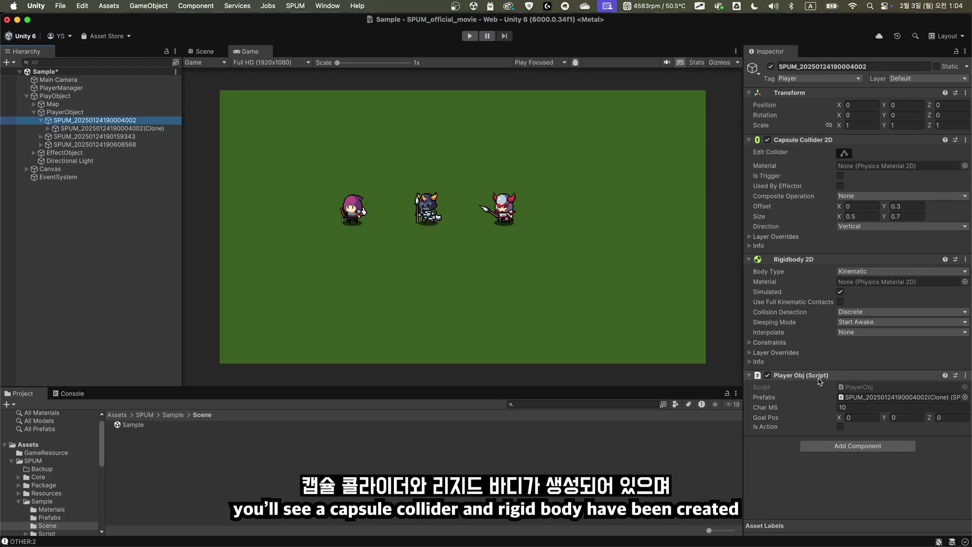
Open the parent's PlayerObj script in Visual Studio Code and read its Start, Update, DoMove and SetMovePos functions.
{"action": "key", "text": "ctrl+a"}
{"action": "mouse_move", "coordinate": [740, 373]}
{"action": "left_mouse_down"}
{"action": "mouse_move", "coordinate": [866, 430]}
{"action": "mouse_move", "coordinate": [969, 442]}
{"action": "left_mouse_up"}
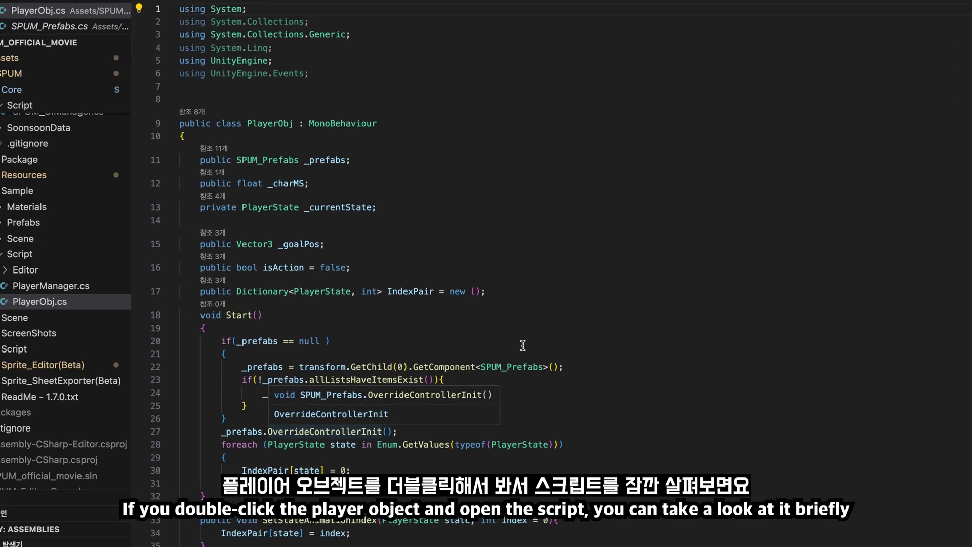
{"action": "scroll", "coordinate": [523, 345], "scroll_direction": "down", "scroll_amount": 4}
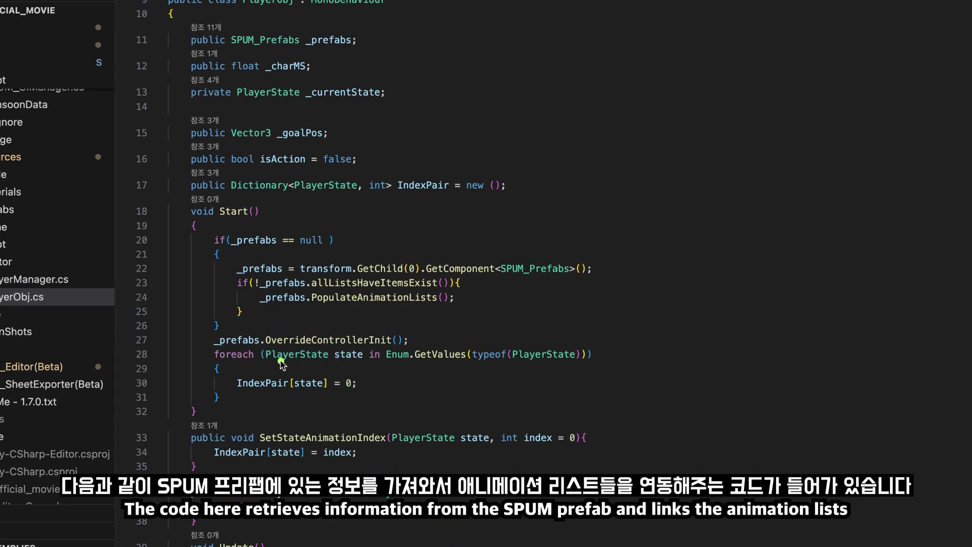
{"action": "scroll", "coordinate": [307, 404], "scroll_direction": "down", "scroll_amount": 5}
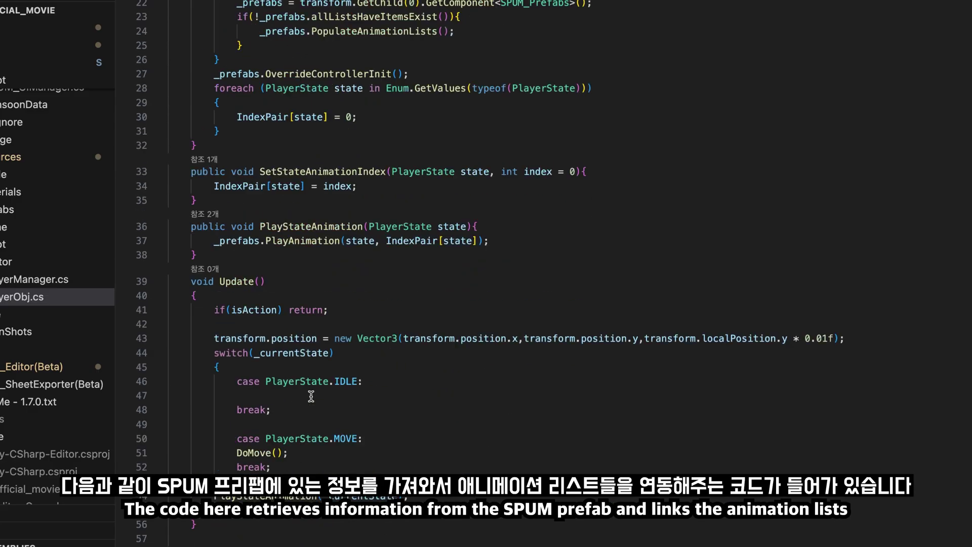
{"action": "left_click", "coordinate": [323, 377]}
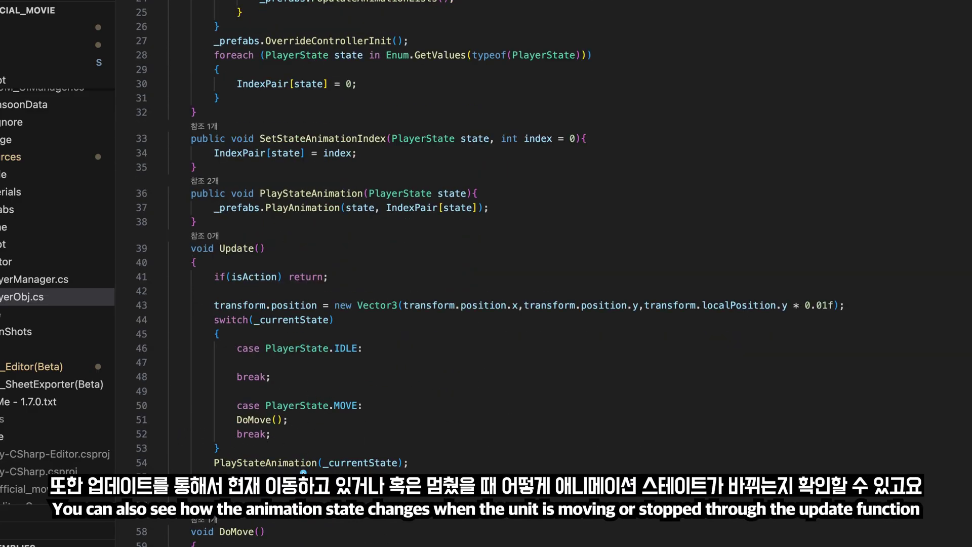
{"action": "scroll", "coordinate": [304, 466], "scroll_direction": "down", "scroll_amount": 9}
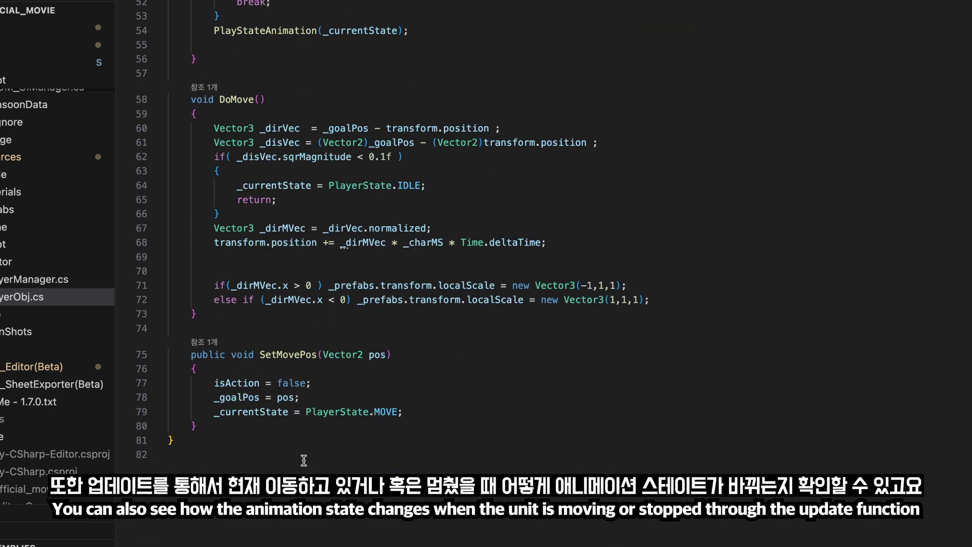
Examine SetStateAnimationIndex and its reference in CreateAnimationPanel of PlayerManager.cs, and return to PlayerObj.cs.
{"action": "scroll", "coordinate": [305, 459], "scroll_direction": "up", "scroll_amount": 12}
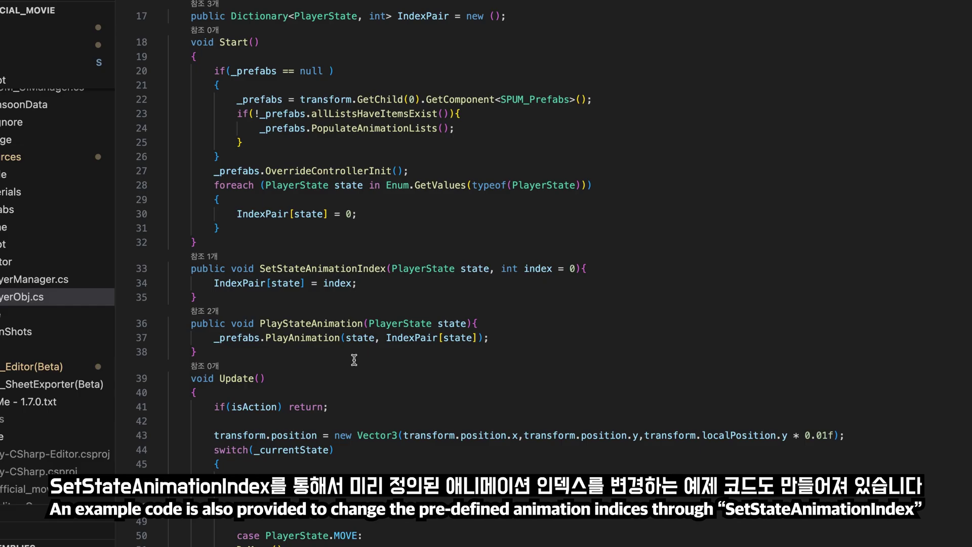
{"action": "scroll", "coordinate": [354, 360], "scroll_direction": "down", "scroll_amount": 5}
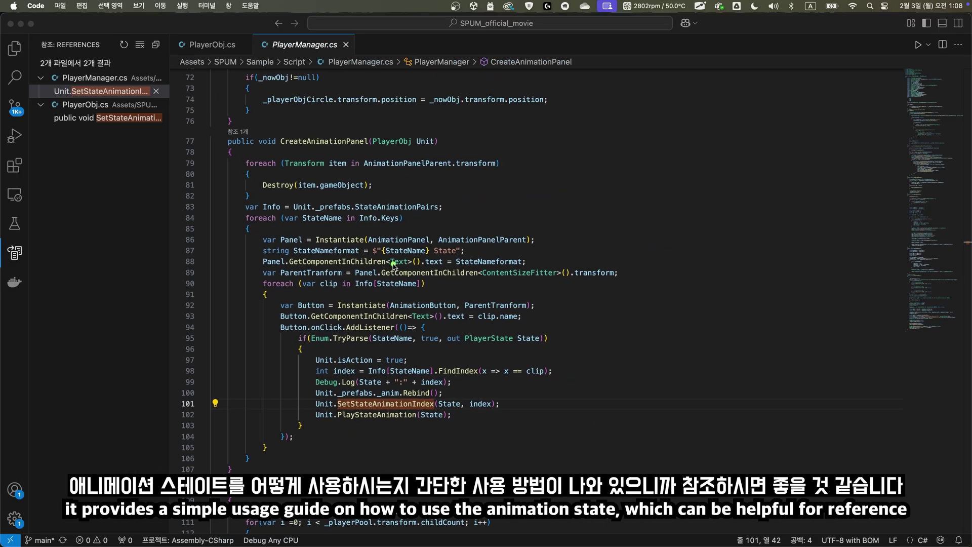
{"action": "left_click", "coordinate": [211, 46]}
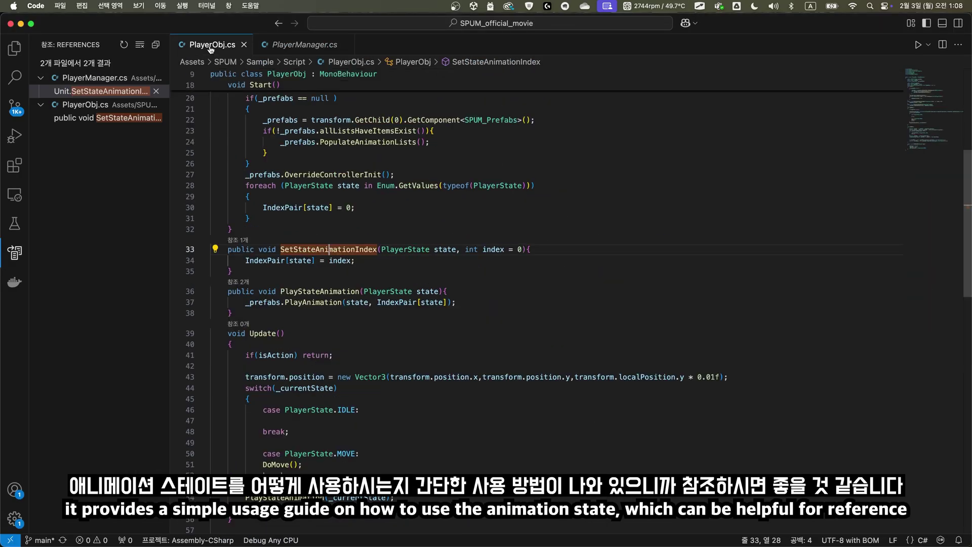
Switch back to Unity, run the Sample scene and move the orange-horned spear unit to a spot near the red-horned unit.
{"action": "left_click", "coordinate": [639, 531]}
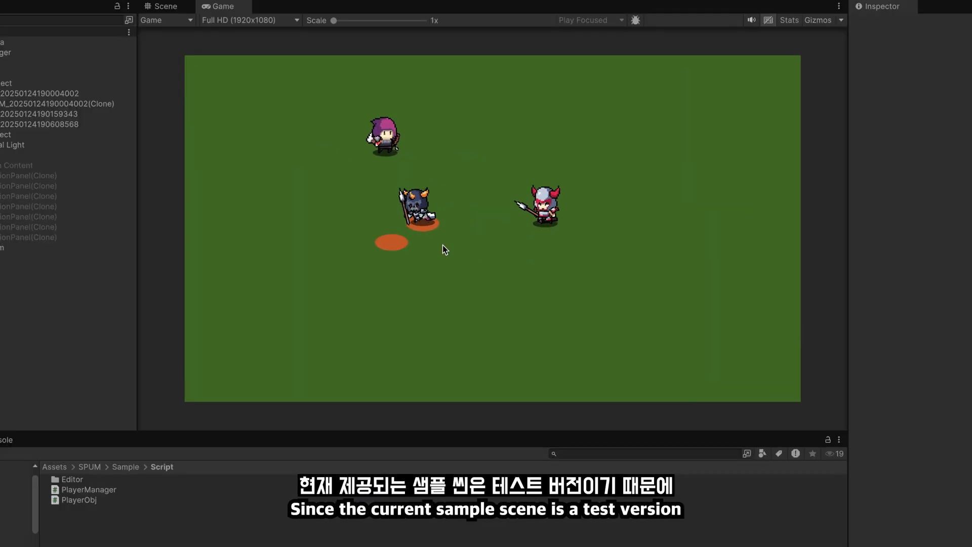
{"action": "left_click", "coordinate": [436, 187]}
{"action": "left_click", "coordinate": [406, 242]}
{"action": "left_click", "coordinate": [478, 236]}
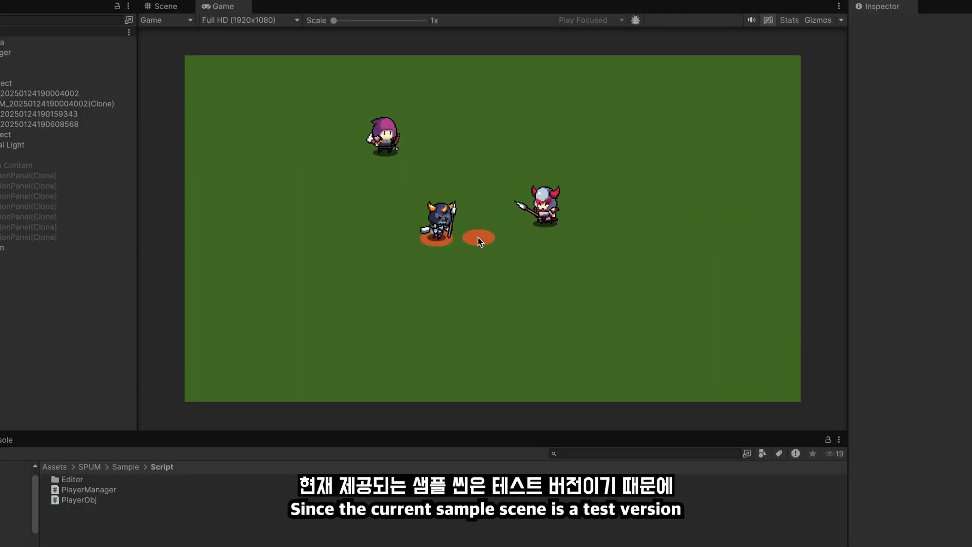
Select the red-horned spear unit, send it out across the field and bring it back beside the orange-horned unit.
{"action": "left_click", "coordinate": [550, 218]}
{"action": "left_click", "coordinate": [623, 243]}
{"action": "left_click", "coordinate": [685, 250]}
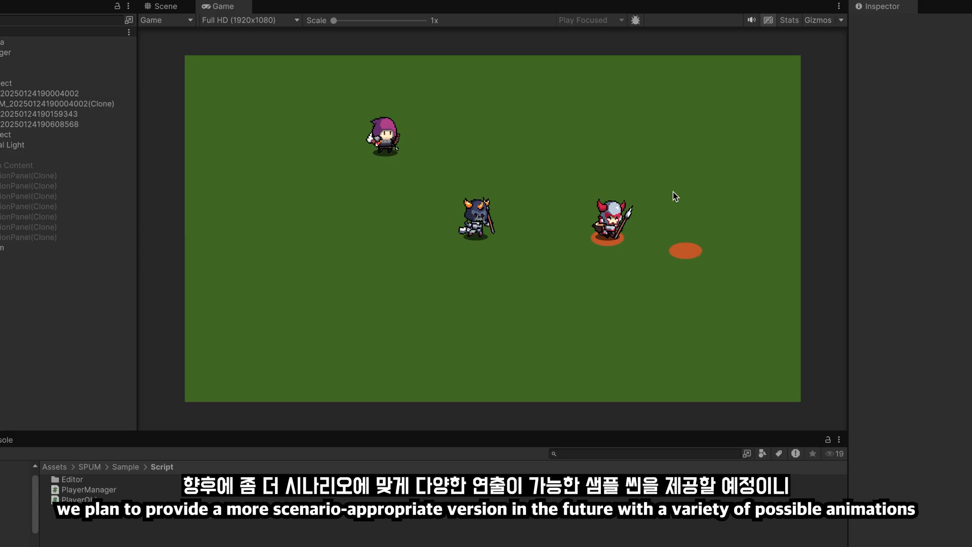
{"action": "left_click", "coordinate": [649, 157]}
{"action": "left_click", "coordinate": [563, 206]}
{"action": "left_click", "coordinate": [544, 243]}
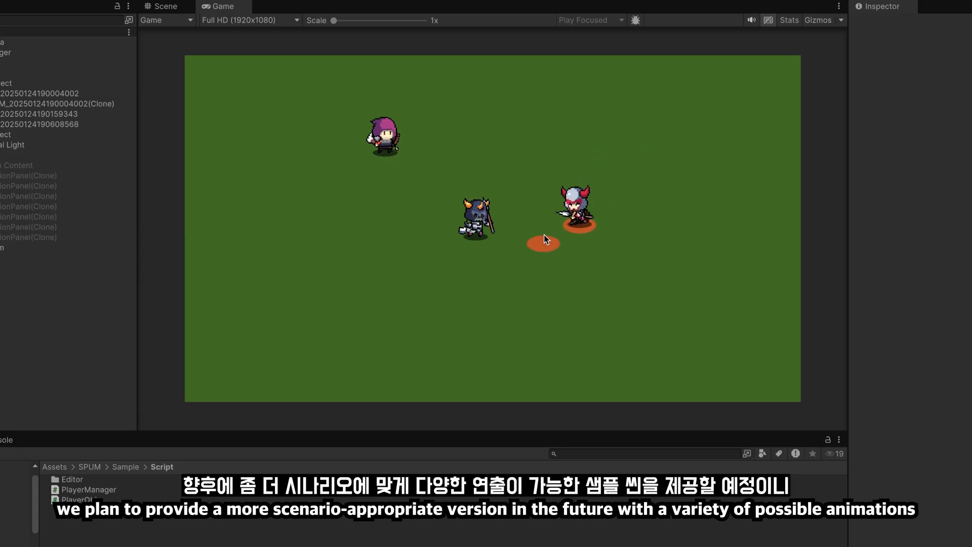
Select the purple-hooded archer and move it back and forth on the open side of the orange-horned unit.
{"action": "left_click", "coordinate": [383, 147]}
{"action": "left_click", "coordinate": [413, 232]}
{"action": "left_click", "coordinate": [392, 222]}
{"action": "left_click", "coordinate": [353, 228]}
{"action": "left_click", "coordinate": [394, 230]}
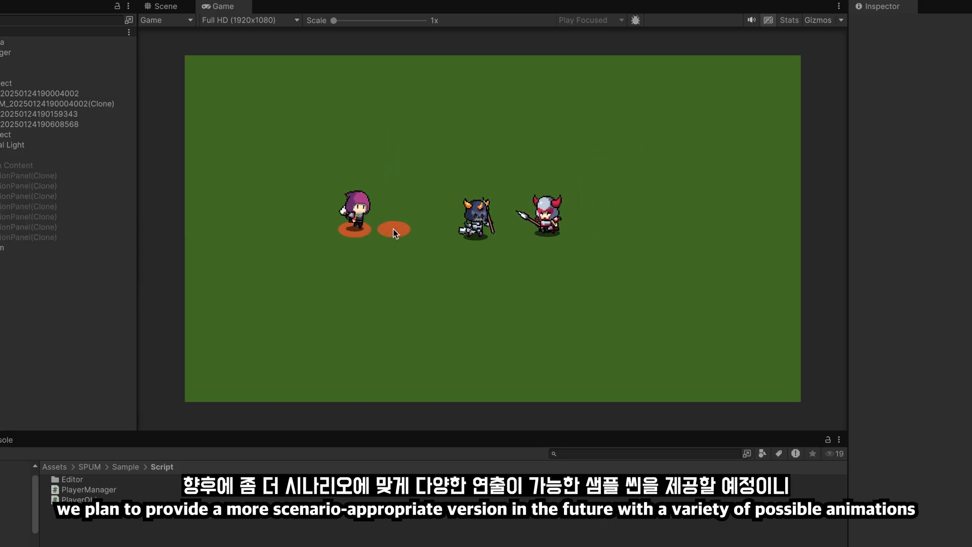
{"action": "left_click", "coordinate": [424, 229]}
{"action": "left_click", "coordinate": [371, 236]}
{"action": "left_click", "coordinate": [422, 166]}
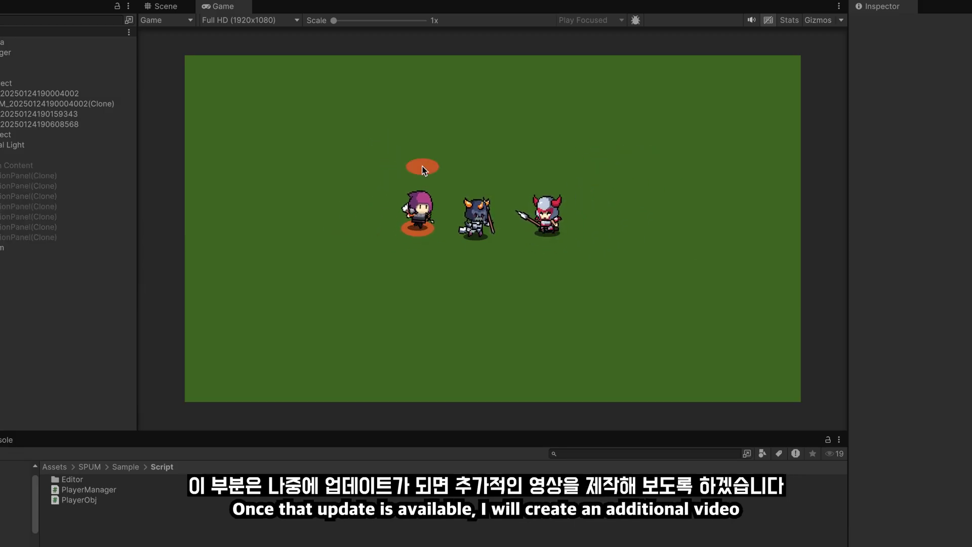
{"action": "left_click", "coordinate": [392, 218]}
{"action": "left_click", "coordinate": [396, 183]}
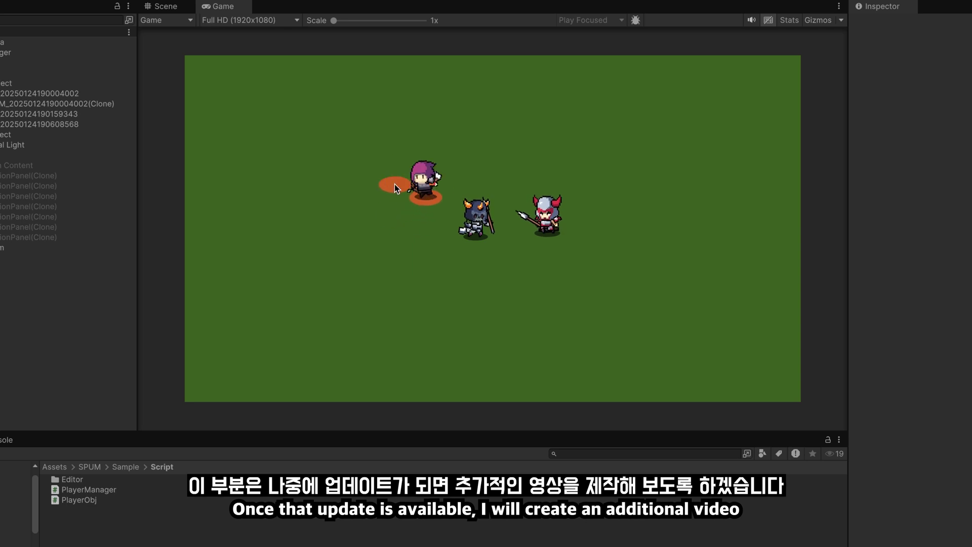
Select the orange-horned spear unit, move it away and return it to line up between the archer and the red-horned unit.
{"action": "left_click", "coordinate": [476, 216]}
{"action": "left_click", "coordinate": [488, 168]}
{"action": "left_click", "coordinate": [481, 245]}
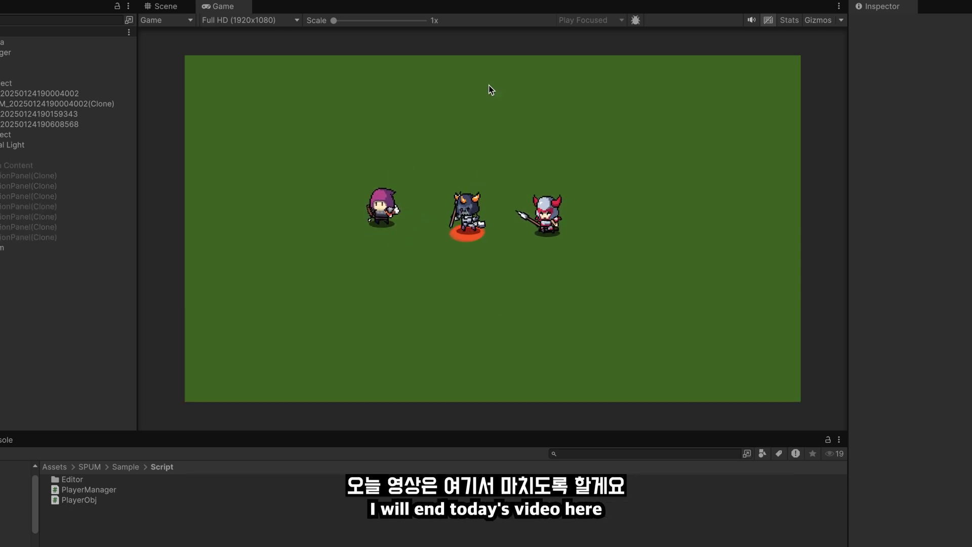